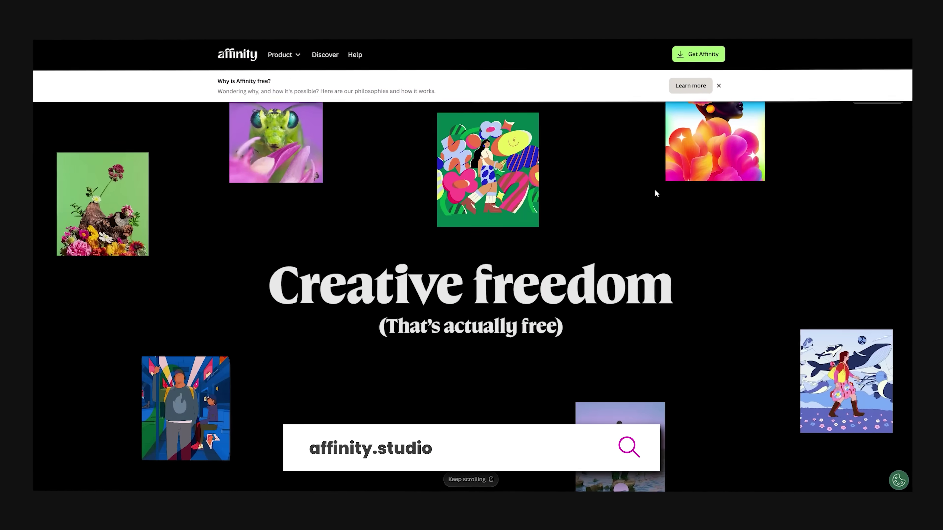
Scroll down the affinity.studio Creative freedom homepage.
{"action": "scroll", "coordinate": [654, 189], "scroll_direction": "down", "scroll_amount": 5}
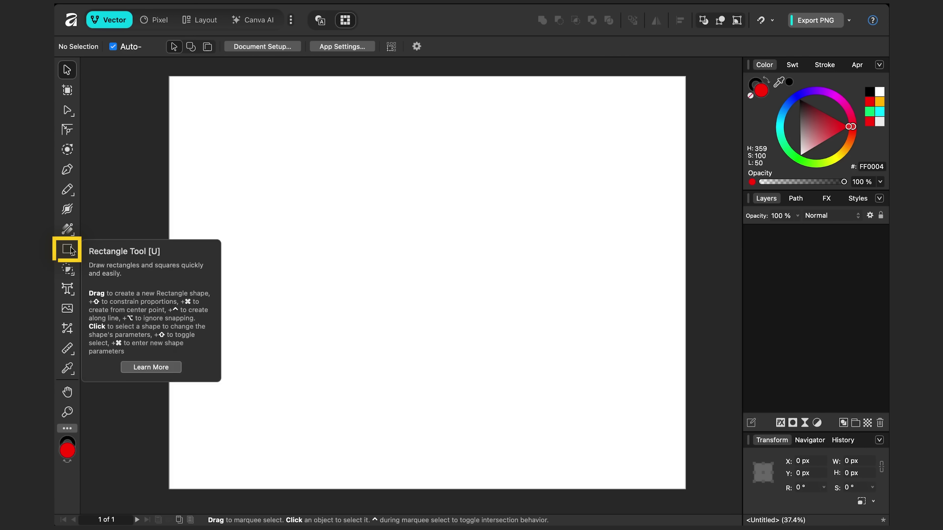
Draw a large rectangle, about 3677 × 2957 px, across most of the page.
{"action": "left_click", "coordinate": [67, 249]}
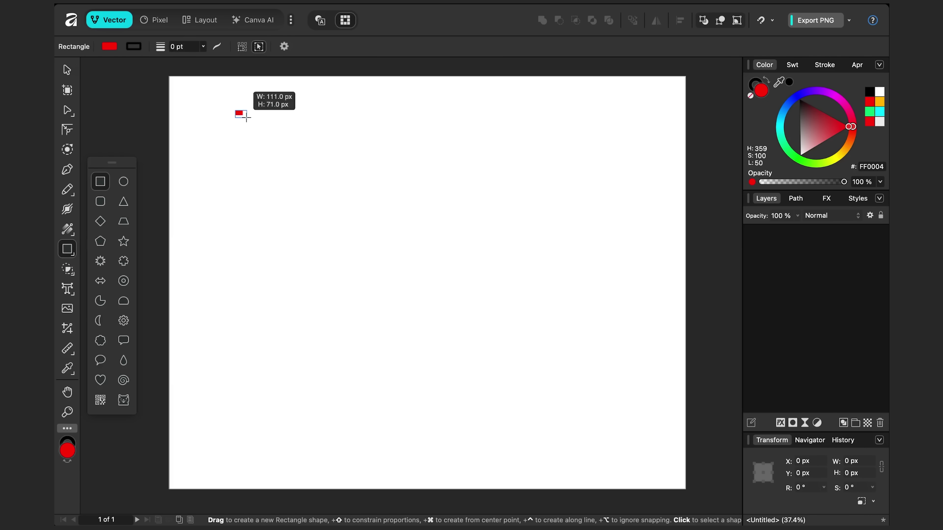
{"action": "mouse_move", "coordinate": [246, 118]}
{"action": "left_mouse_down"}
{"action": "mouse_move", "coordinate": [502, 296]}
{"action": "mouse_move", "coordinate": [572, 356]}
{"action": "mouse_move", "coordinate": [615, 415]}
{"action": "left_mouse_up"}
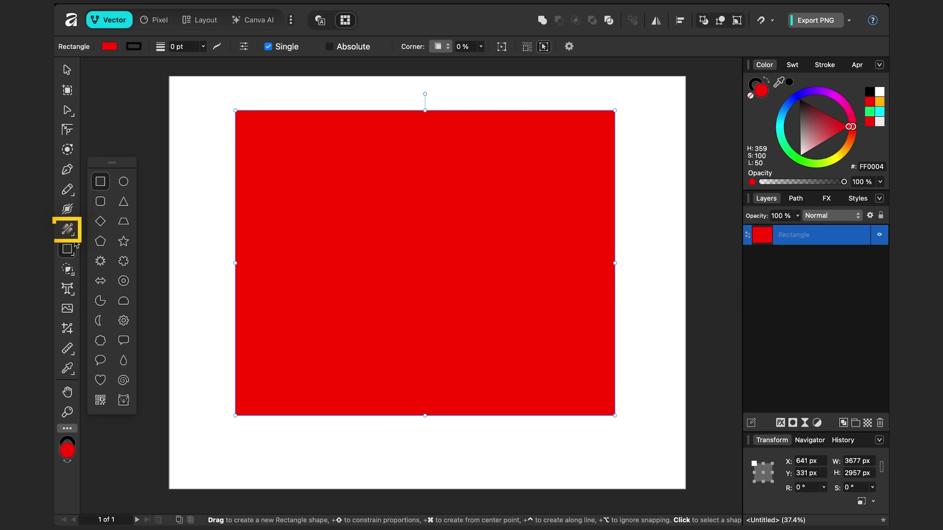
Give the rectangle a diagonal linear gradient running from upper-left to lower-right.
{"action": "left_click", "coordinate": [67, 230]}
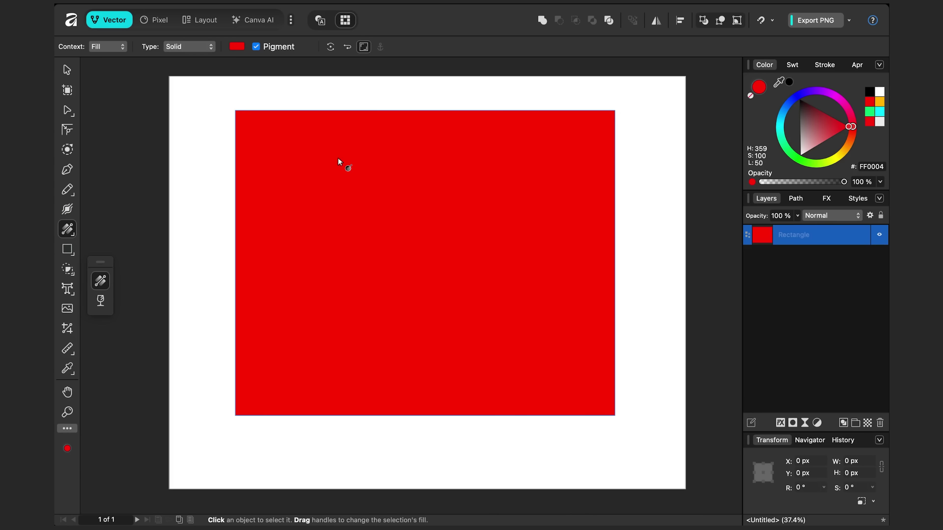
{"action": "left_click_drag", "start_coordinate": [334, 158], "coordinate": [498, 296]}
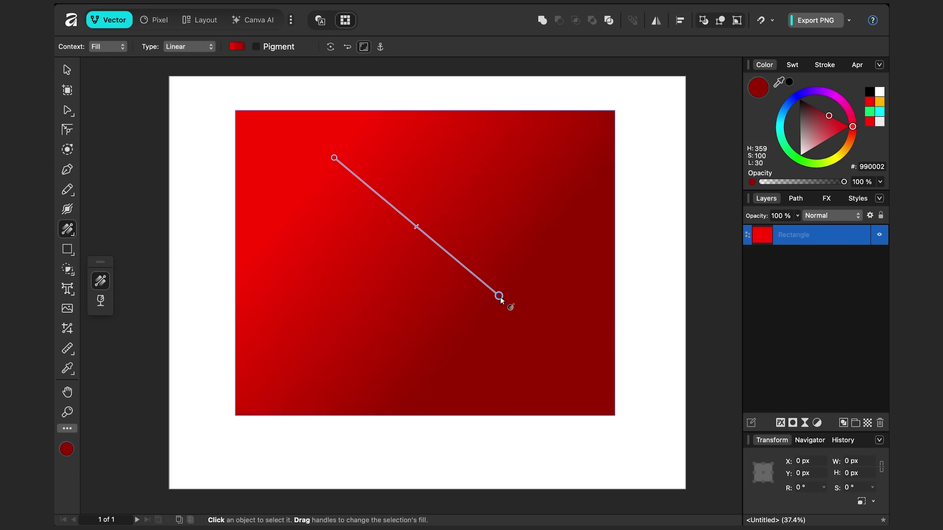
{"action": "left_click_drag", "start_coordinate": [540, 164], "coordinate": [360, 350]}
{"action": "left_click_drag", "start_coordinate": [338, 204], "coordinate": [525, 354]}
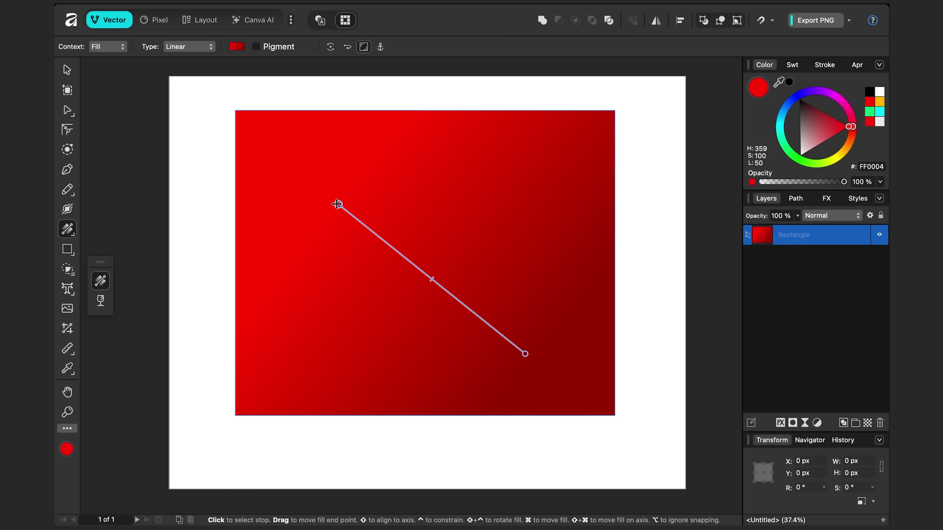
Recolour the gradient stops, making the end stop bright yellow.
{"action": "left_click_drag", "start_coordinate": [807, 167], "coordinate": [794, 158]}
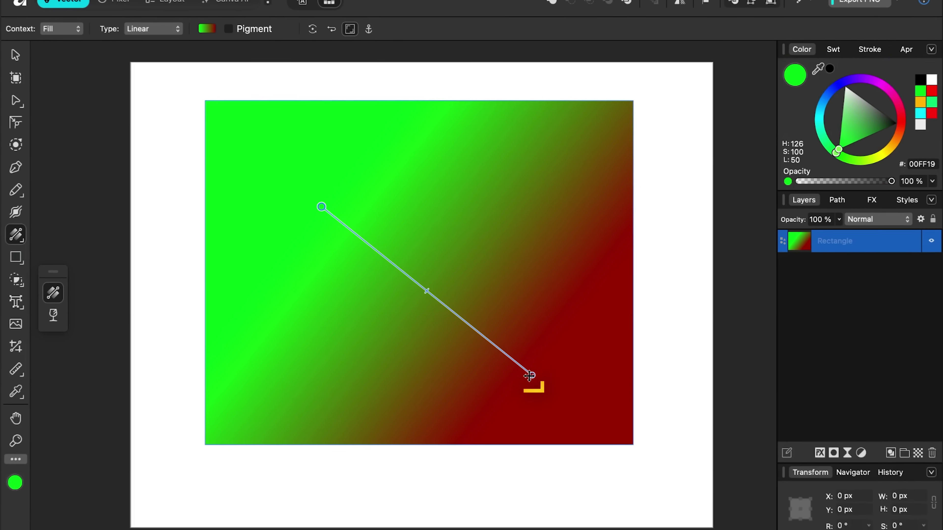
{"action": "left_click", "coordinate": [530, 376]}
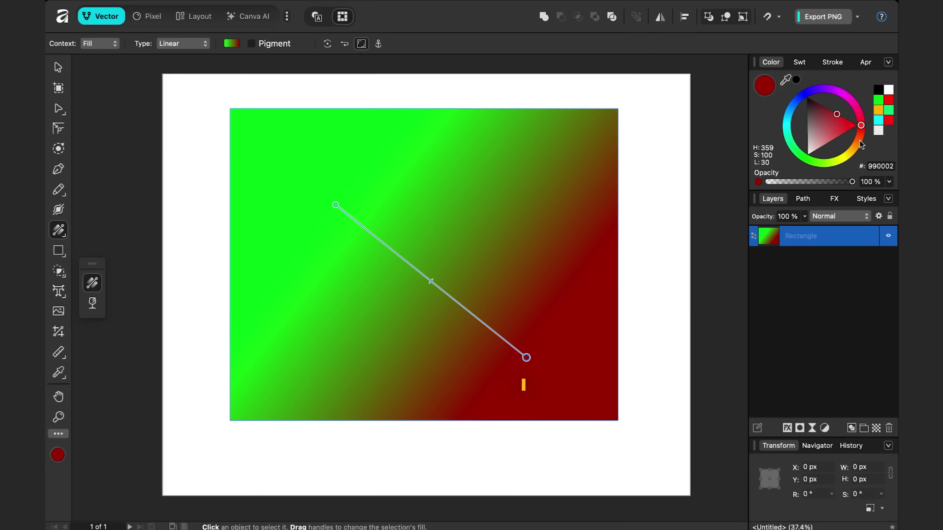
{"action": "left_click", "coordinate": [902, 133]}
{"action": "left_click_drag", "start_coordinate": [852, 139], "coordinate": [838, 171]}
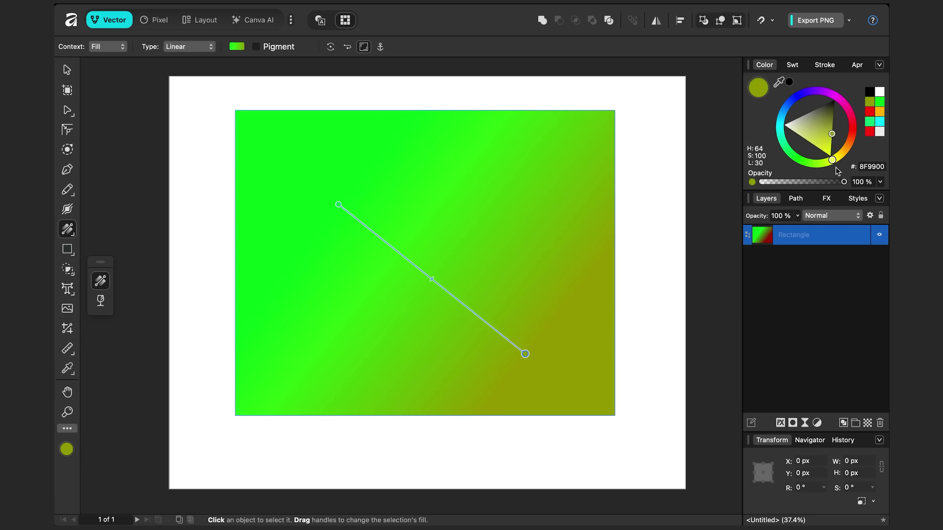
{"action": "left_click_drag", "start_coordinate": [835, 138], "coordinate": [851, 119]}
Shift the gradient midpoint so red dominates and add a blue stop (39A2FB).
{"action": "left_click", "coordinate": [338, 204]}
{"action": "left_click", "coordinate": [429, 277]}
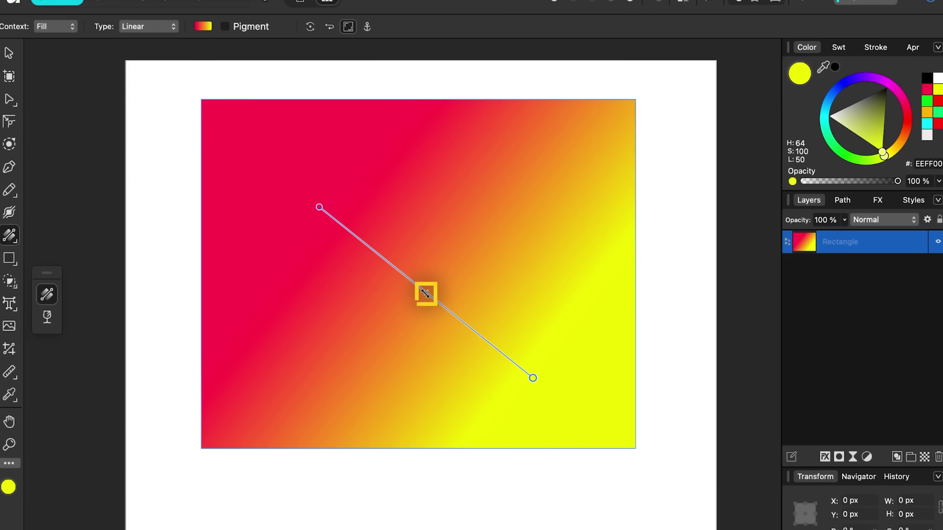
{"action": "mouse_move", "coordinate": [423, 291]}
{"action": "left_mouse_down"}
{"action": "mouse_move", "coordinate": [361, 237]}
{"action": "mouse_move", "coordinate": [493, 349]}
{"action": "mouse_move", "coordinate": [362, 243]}
{"action": "mouse_move", "coordinate": [441, 312]}
{"action": "mouse_move", "coordinate": [422, 291]}
{"action": "left_mouse_up"}
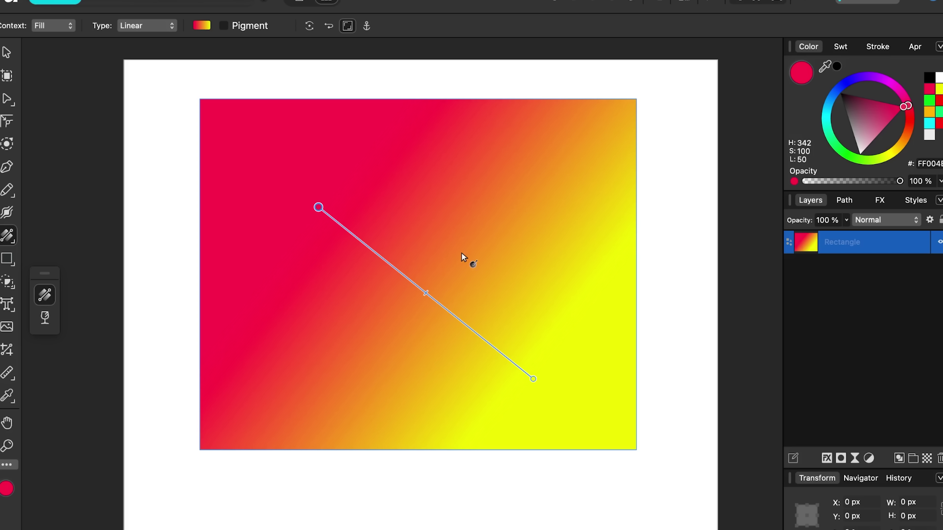
{"action": "left_click", "coordinate": [369, 248]}
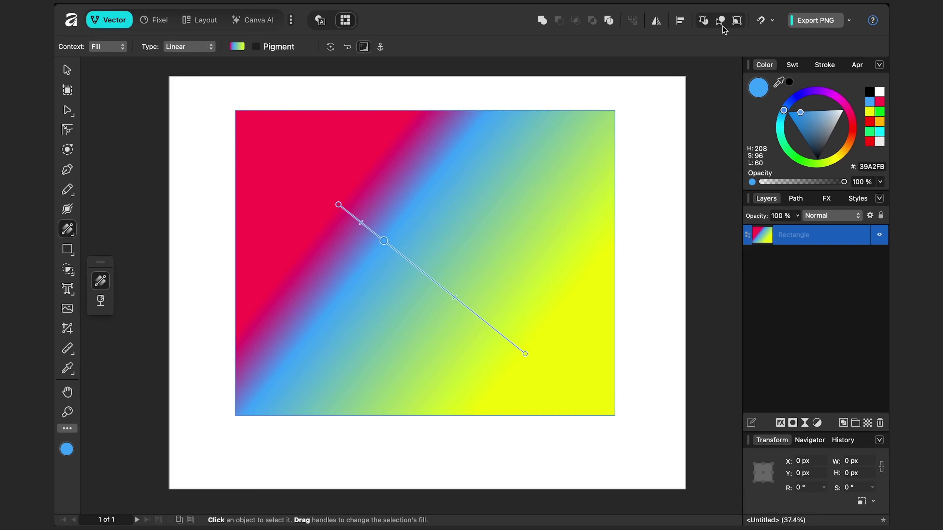
Deselect the rectangle, sketch a freehand Pencil curve, then bring back the gradient handles.
{"action": "left_click", "coordinate": [388, 92]}
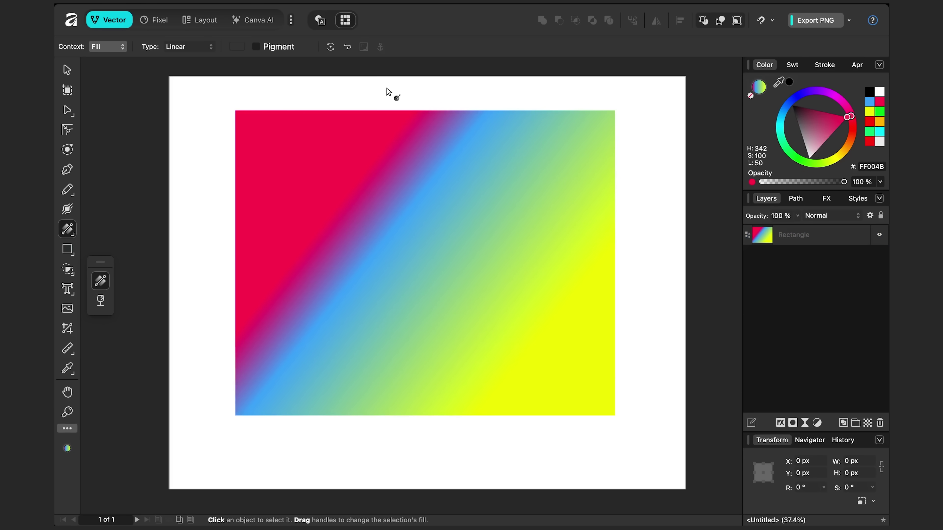
{"action": "left_click", "coordinate": [68, 190]}
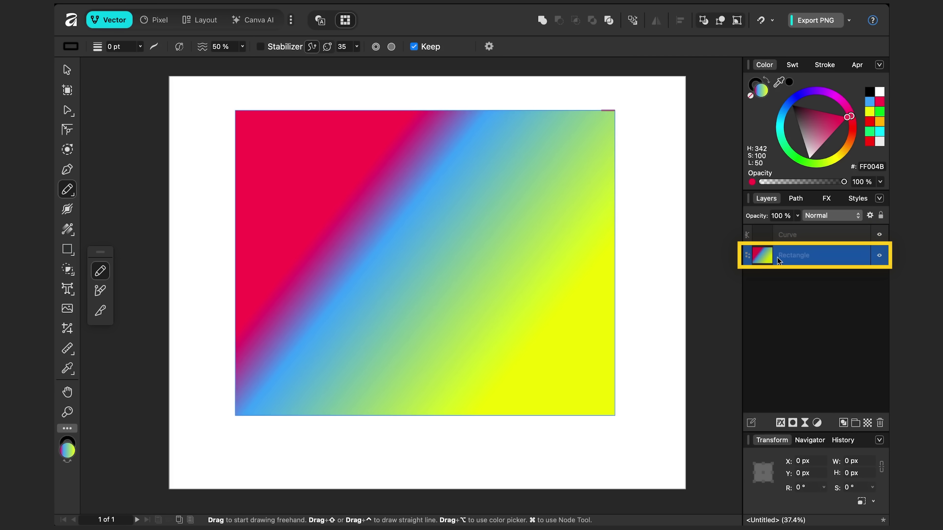
{"action": "left_click", "coordinate": [69, 233]}
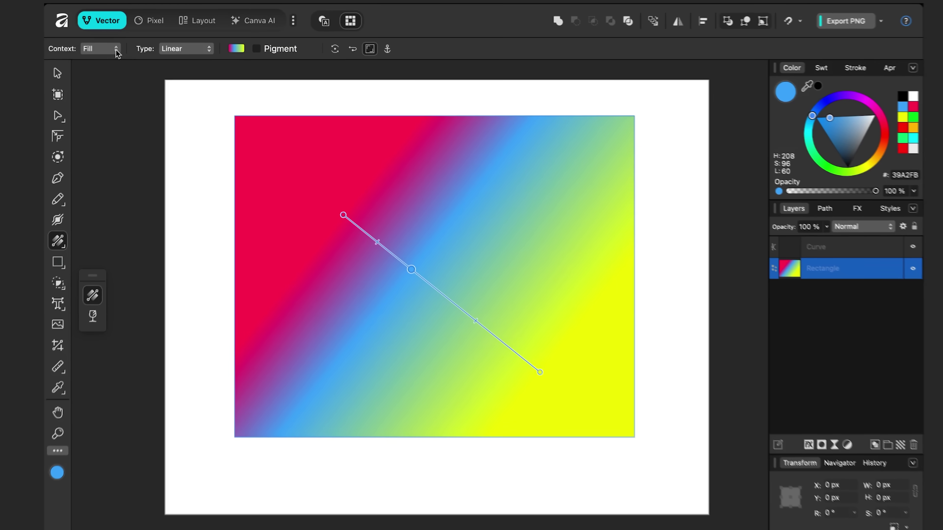
In the fill's gradient editor, slide the blue stop and add a green stop at 18%.
{"action": "left_click", "coordinate": [138, 56]}
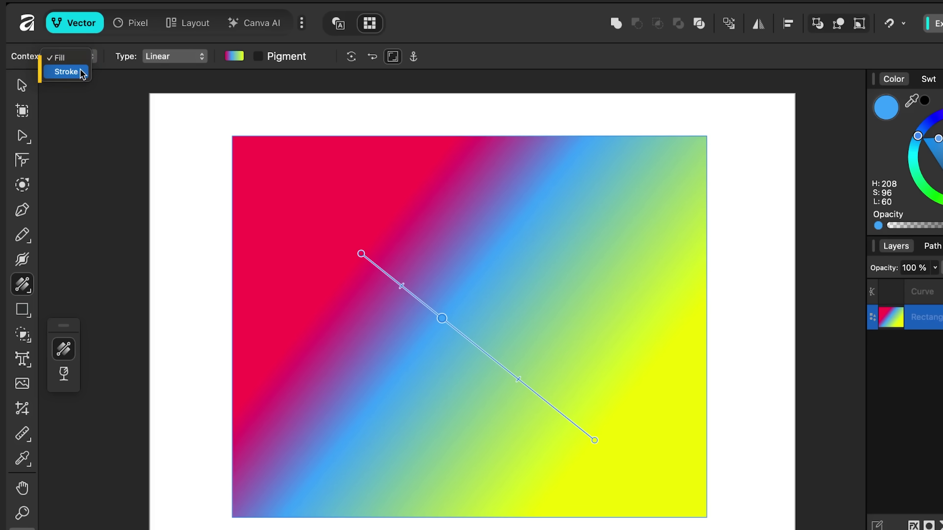
{"action": "left_click", "coordinate": [234, 57]}
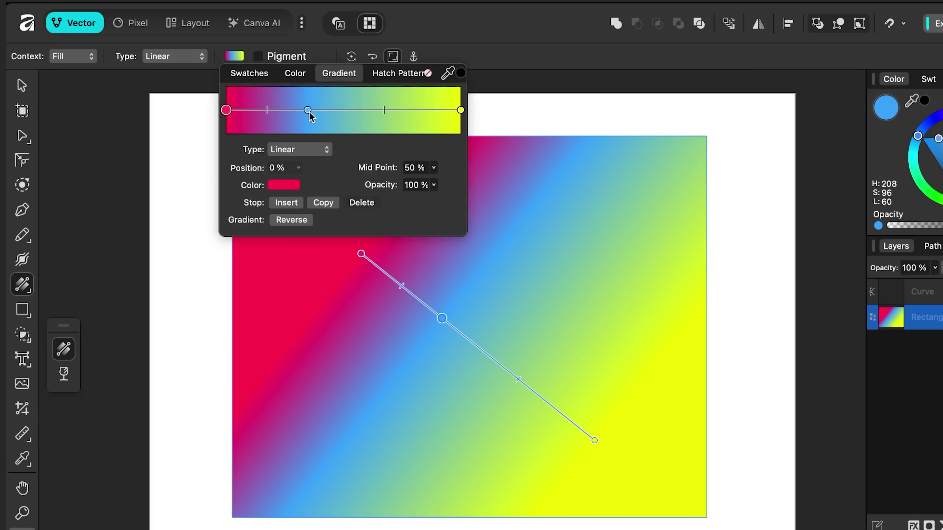
{"action": "left_click_drag", "start_coordinate": [308, 111], "coordinate": [358, 110]}
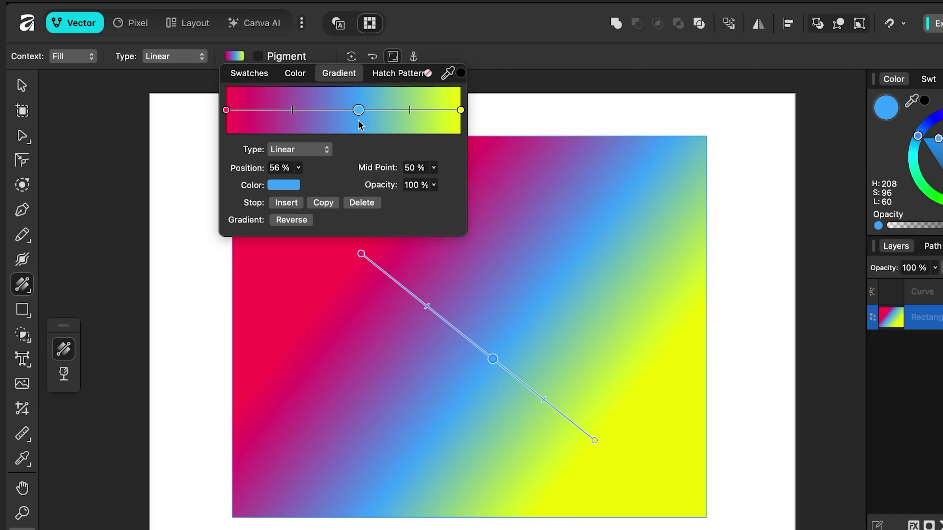
{"action": "left_click", "coordinate": [270, 111]}
{"action": "left_click", "coordinate": [286, 184]}
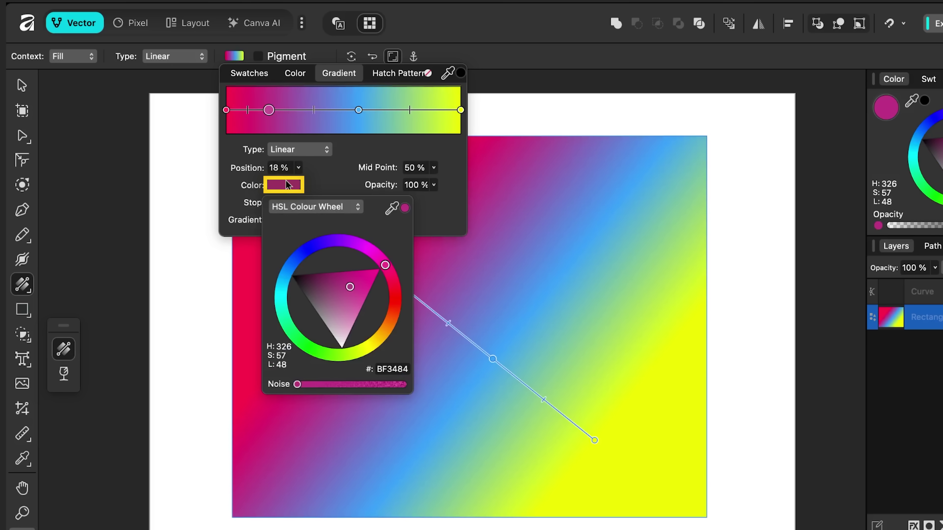
{"action": "left_click_drag", "start_coordinate": [298, 262], "coordinate": [315, 350]}
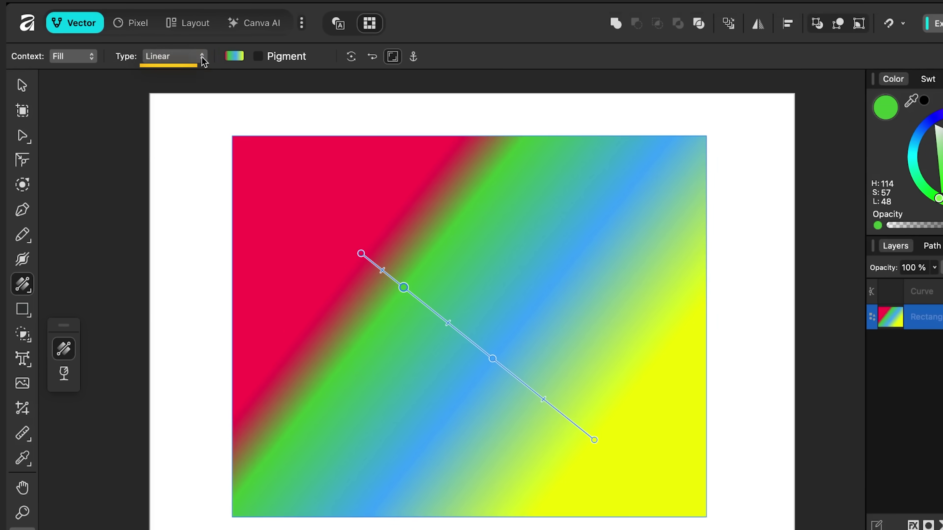
Try the radial, elliptical and conical gradient types, settling on radial.
{"action": "left_click", "coordinate": [202, 57]}
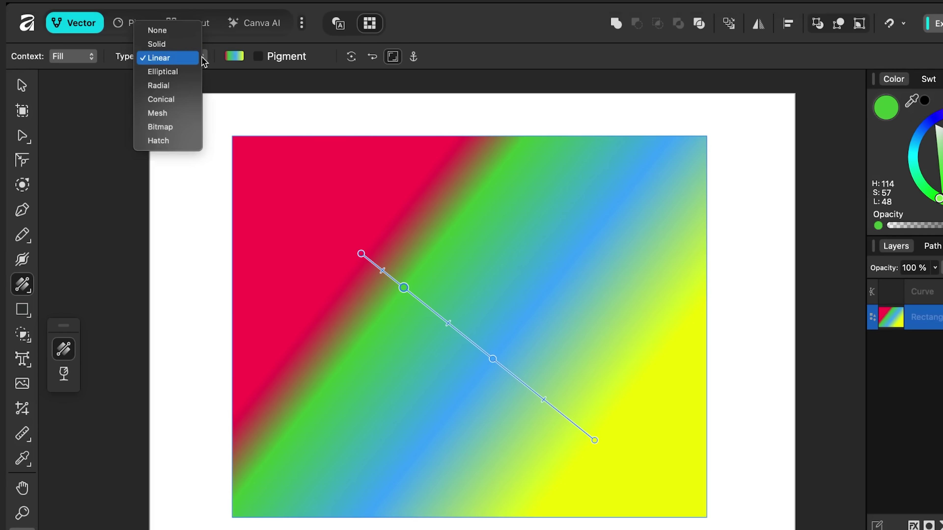
{"action": "left_click", "coordinate": [159, 86]}
{"action": "left_click", "coordinate": [182, 56]}
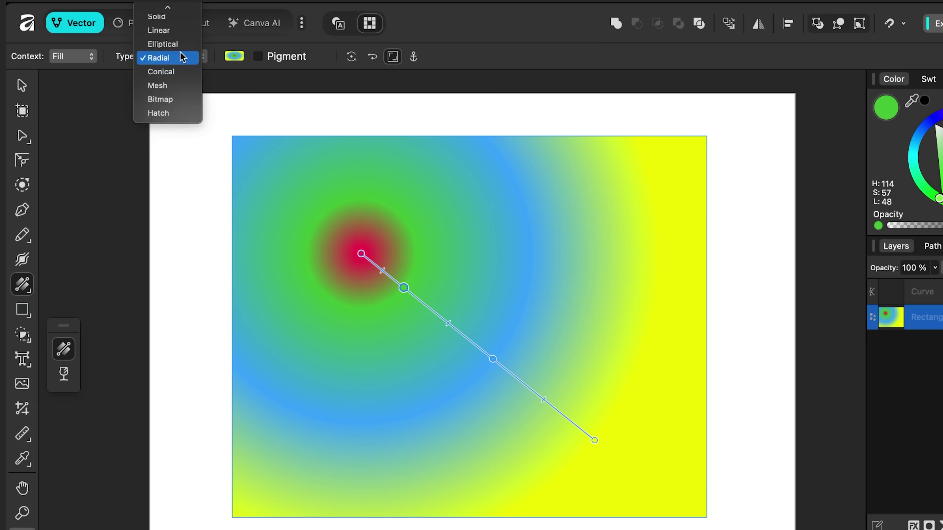
{"action": "left_click", "coordinate": [163, 44]}
{"action": "left_click", "coordinate": [181, 56]}
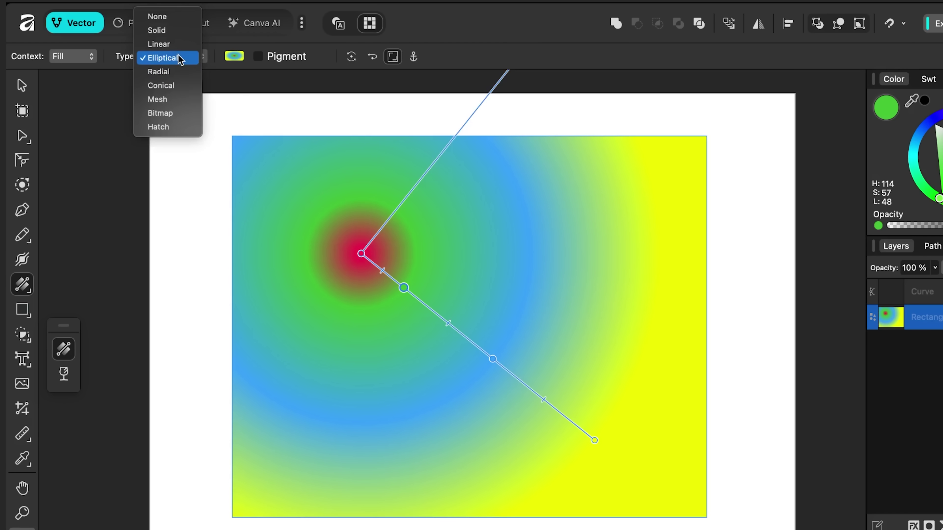
{"action": "left_click", "coordinate": [176, 75]}
{"action": "left_click", "coordinate": [175, 57]}
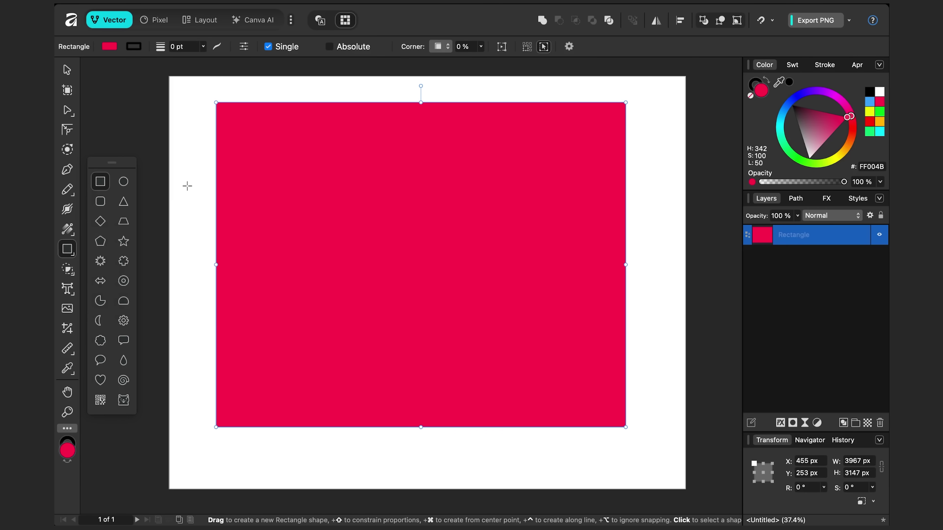
Turn the new rectangle's fill into a 3x3 mesh gradient.
{"action": "left_click", "coordinate": [68, 229]}
{"action": "left_click", "coordinate": [196, 47]}
{"action": "left_click", "coordinate": [181, 103]}
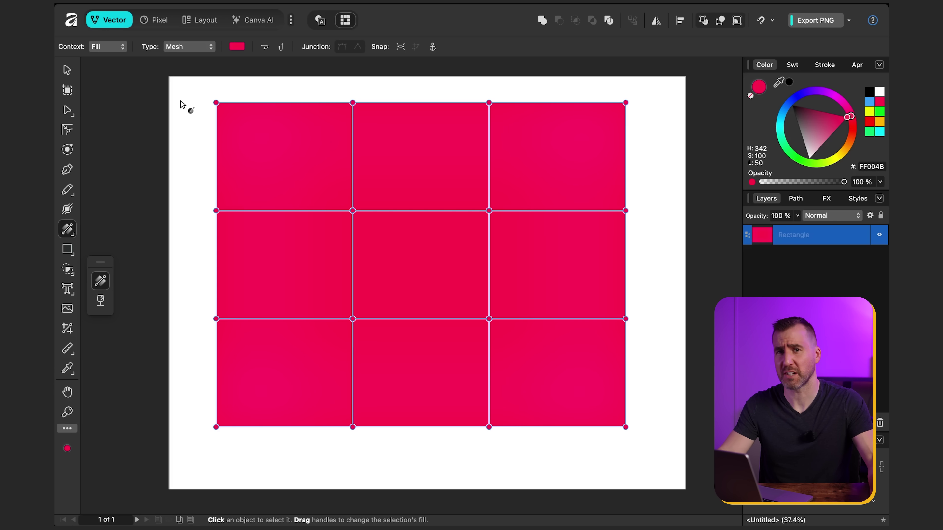
Colour the centre-left mesh node yellow and the centre-right node cyan (00C8FF).
{"action": "left_click", "coordinate": [352, 211]}
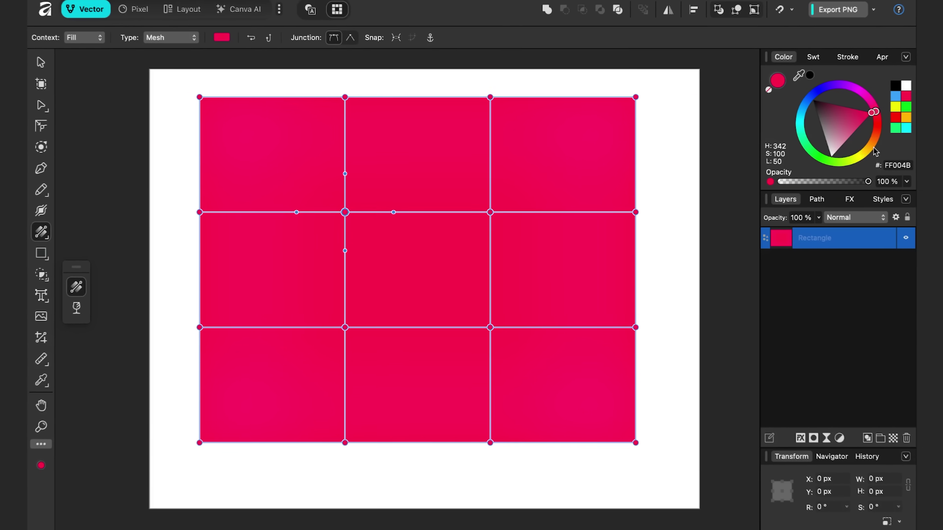
{"action": "left_click", "coordinate": [900, 151]}
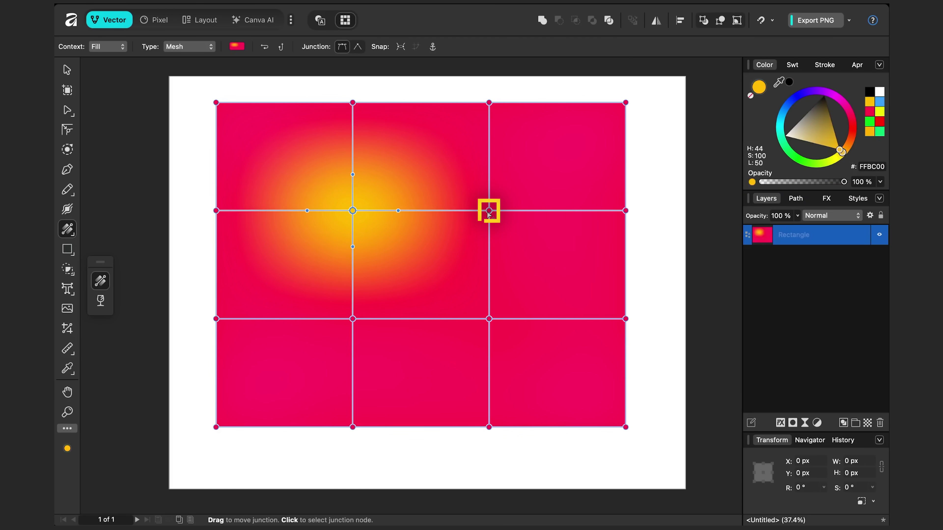
{"action": "left_click", "coordinate": [489, 210]}
{"action": "left_click_drag", "start_coordinate": [848, 117], "coordinate": [781, 121]}
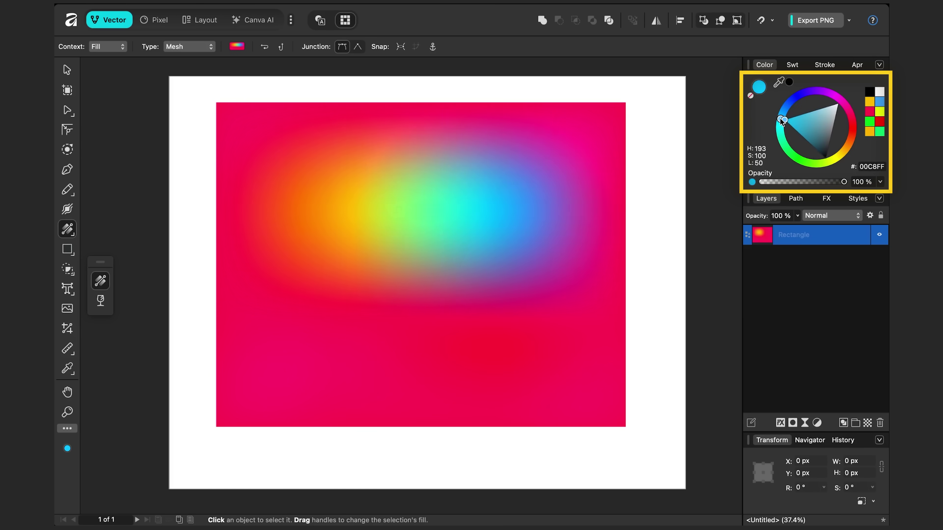
{"action": "left_click", "coordinate": [353, 318]}
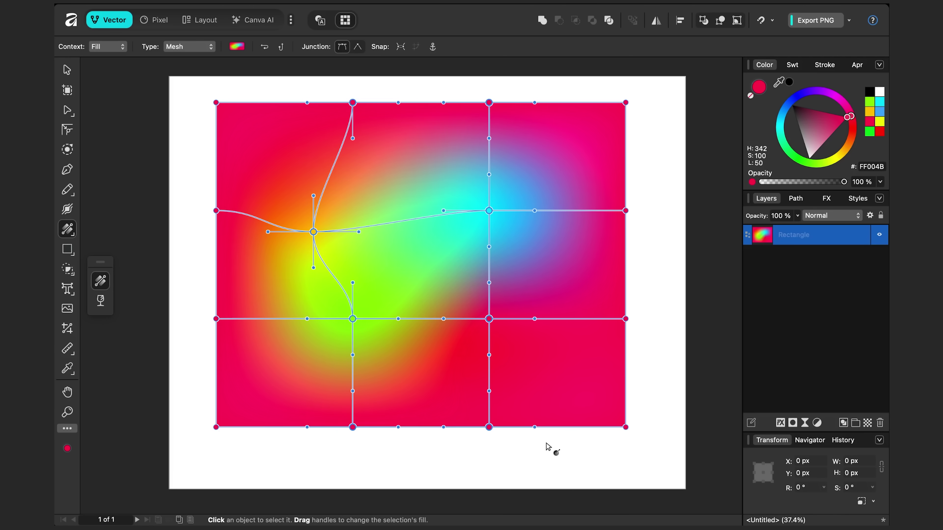
Delete the interior mesh nodes, recolour the corners orange-yellow and blue, and add a vertical mesh line.
{"action": "key", "text": "Delete"}
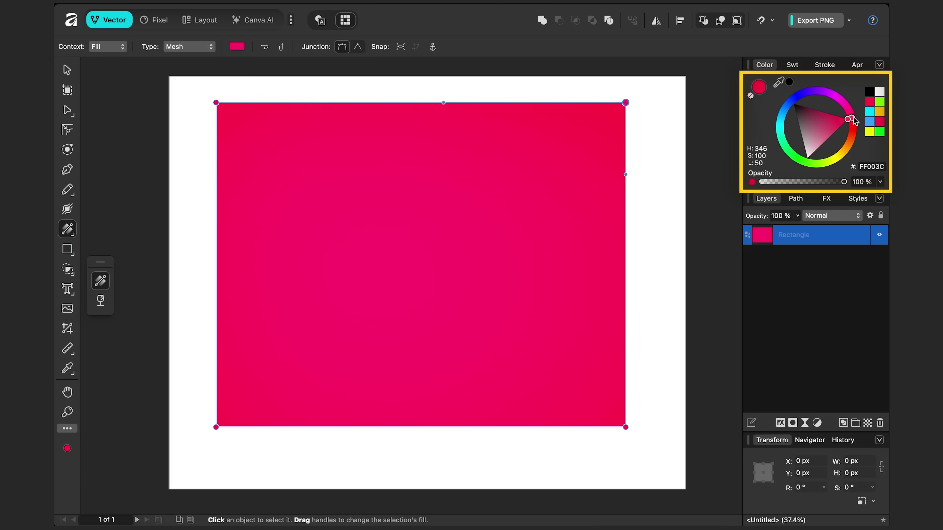
{"action": "left_click_drag", "start_coordinate": [852, 119], "coordinate": [801, 157]}
{"action": "left_click", "coordinate": [626, 428]}
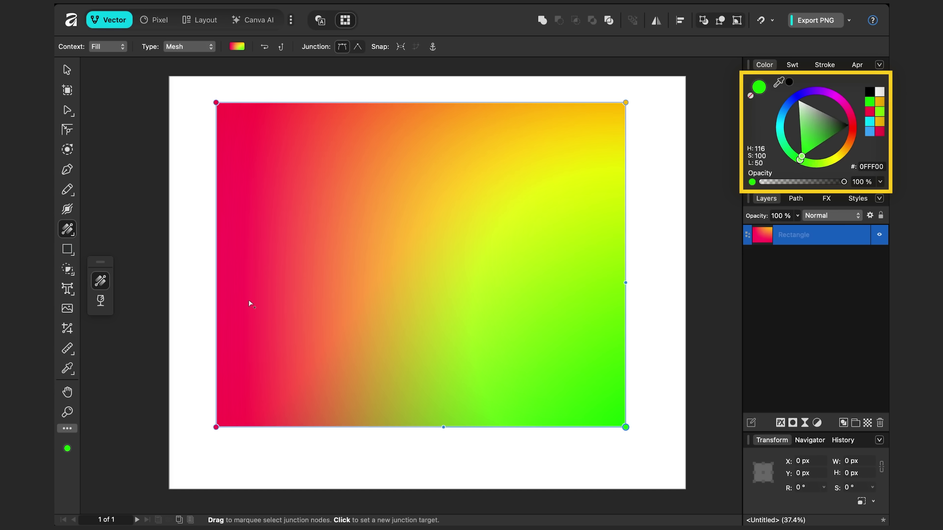
{"action": "left_click", "coordinate": [216, 428]}
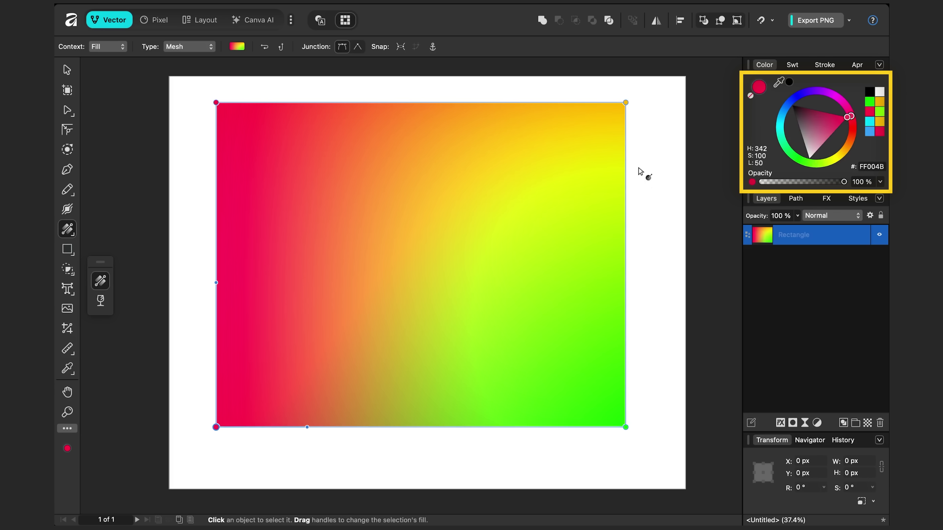
{"action": "left_click", "coordinate": [783, 117]}
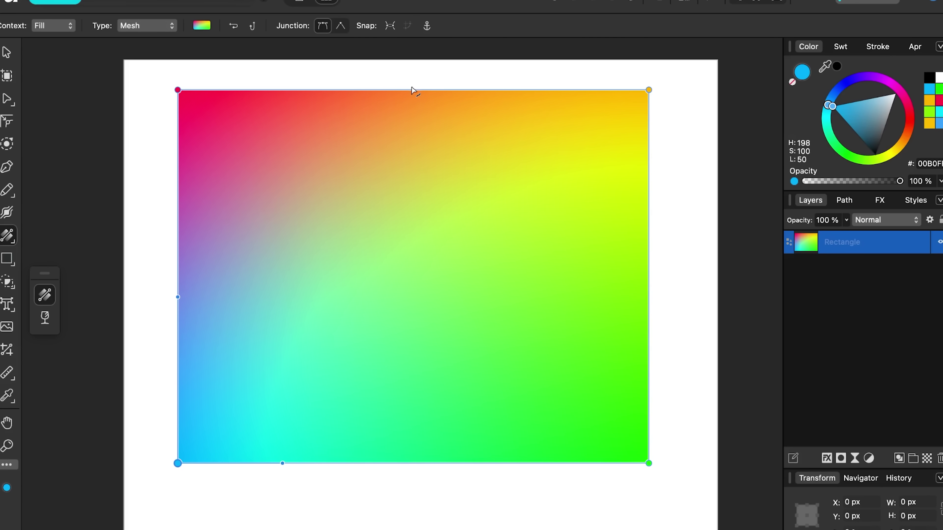
{"action": "double_click", "coordinate": [411, 89]}
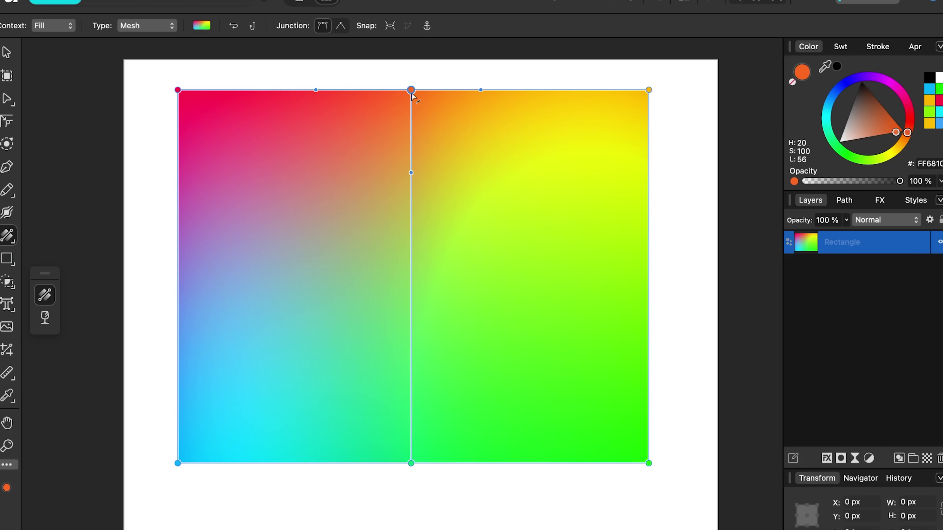
Add a horizontal mesh line with a magenta centre junction, curving it toward the top-right.
{"action": "double_click", "coordinate": [411, 278]}
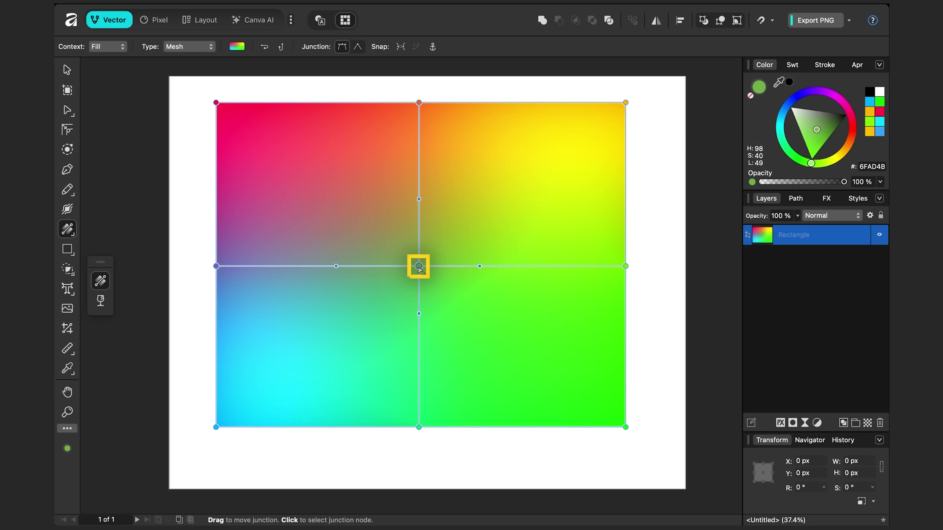
{"action": "left_click", "coordinate": [838, 98]}
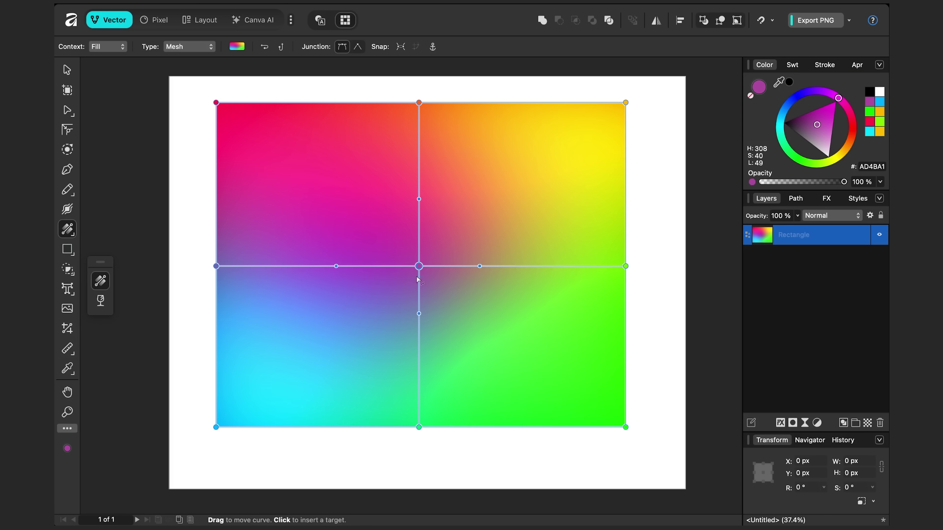
{"action": "left_click_drag", "start_coordinate": [480, 266], "coordinate": [491, 293]}
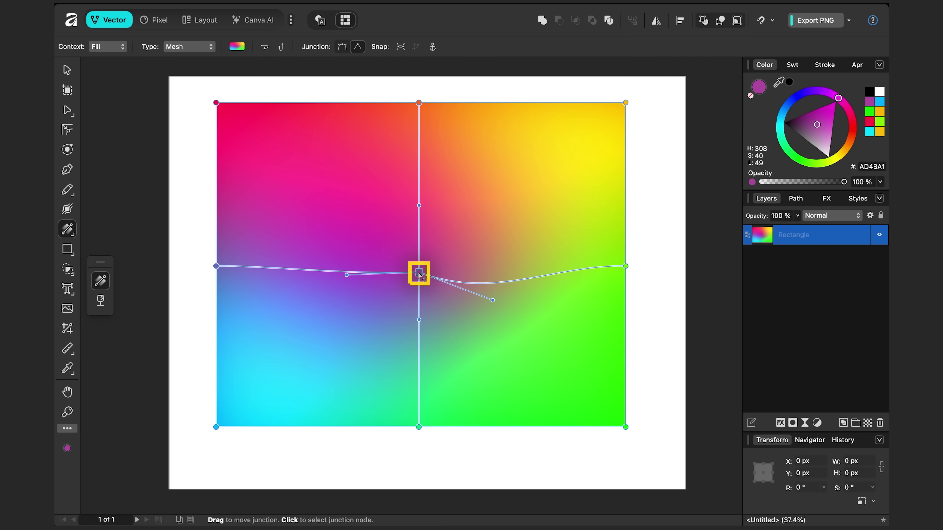
{"action": "left_click_drag", "start_coordinate": [419, 275], "coordinate": [590, 165]}
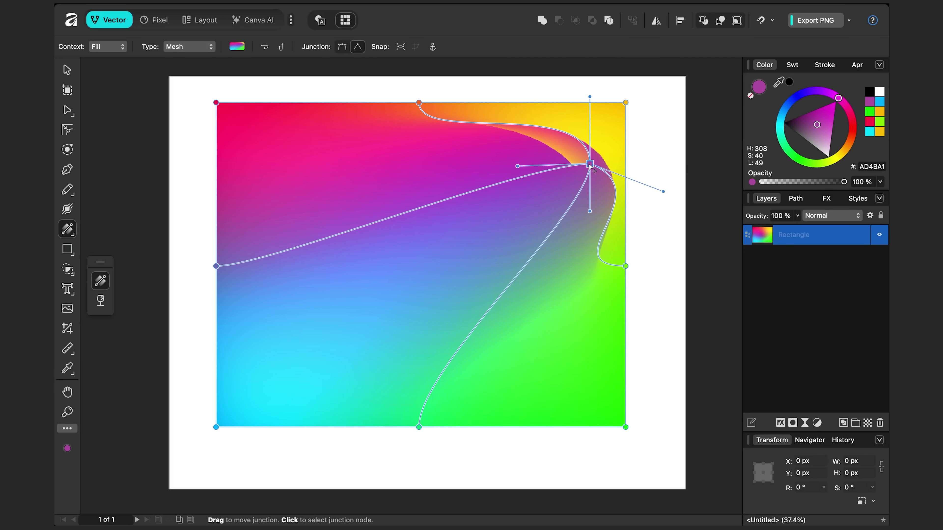
Undo the centre junction move and pull the top-middle junction toward the centre.
{"action": "key", "text": "ctrl+z"}
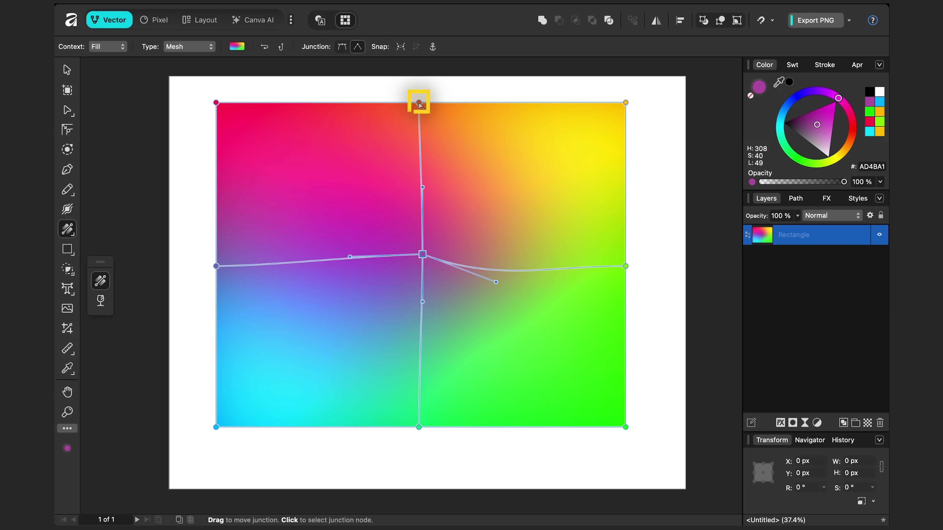
{"action": "left_click_drag", "start_coordinate": [419, 104], "coordinate": [402, 118]}
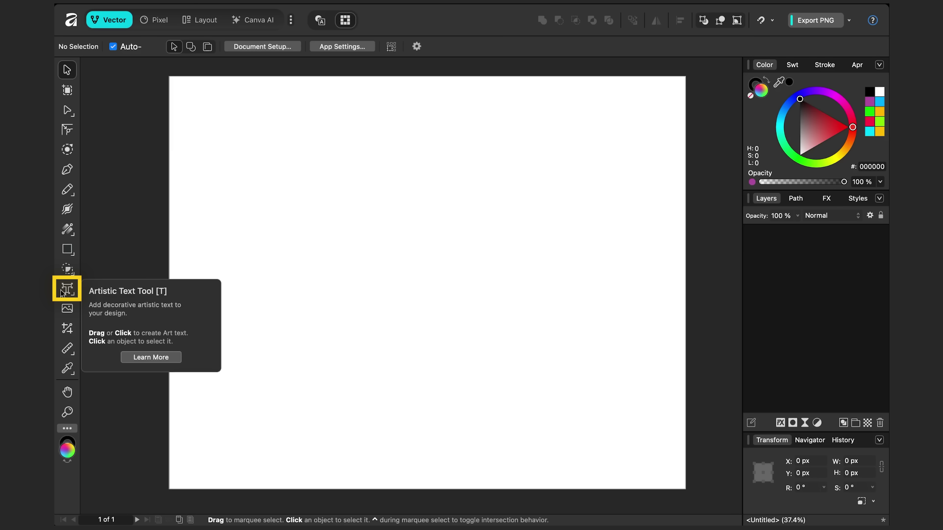
Add artistic text 'TEST' in Arial Black and enlarge it to about 306 pt.
{"action": "left_click", "coordinate": [64, 293]}
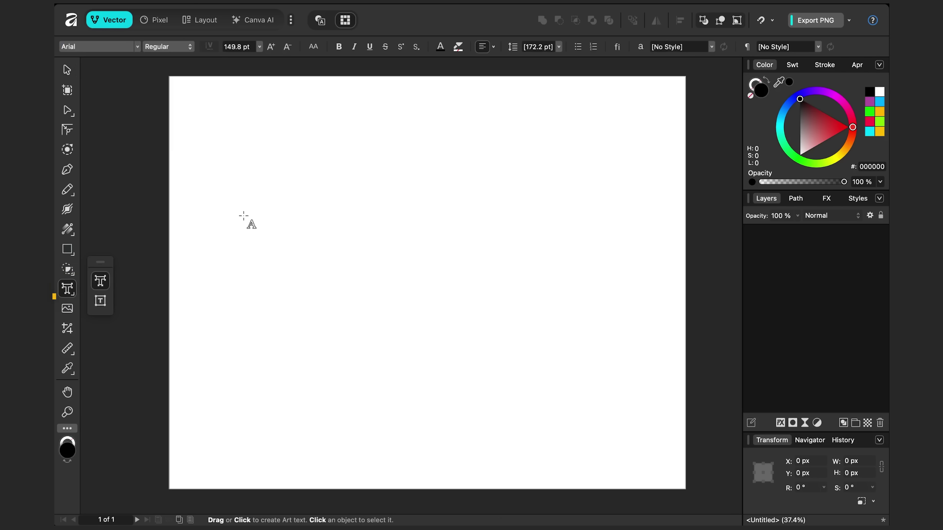
{"action": "left_click_drag", "start_coordinate": [293, 182], "coordinate": [313, 202]}
{"action": "type", "text": "TEST"}
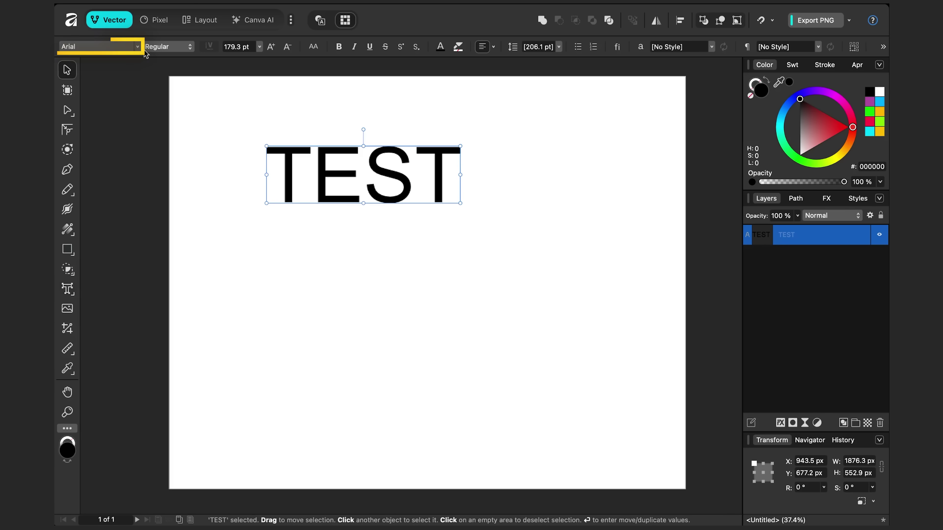
{"action": "left_click", "coordinate": [136, 47]}
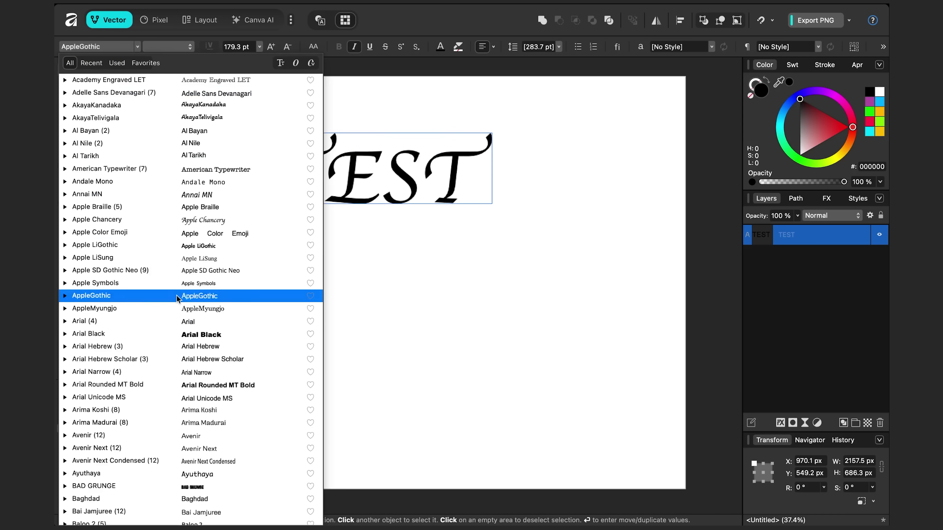
{"action": "left_click", "coordinate": [178, 335]}
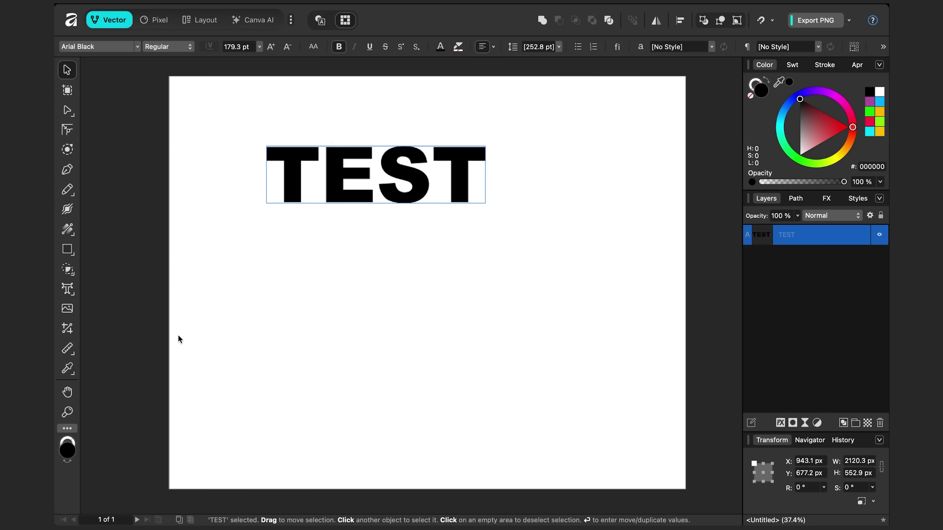
{"action": "left_click_drag", "start_coordinate": [485, 202], "coordinate": [627, 258]}
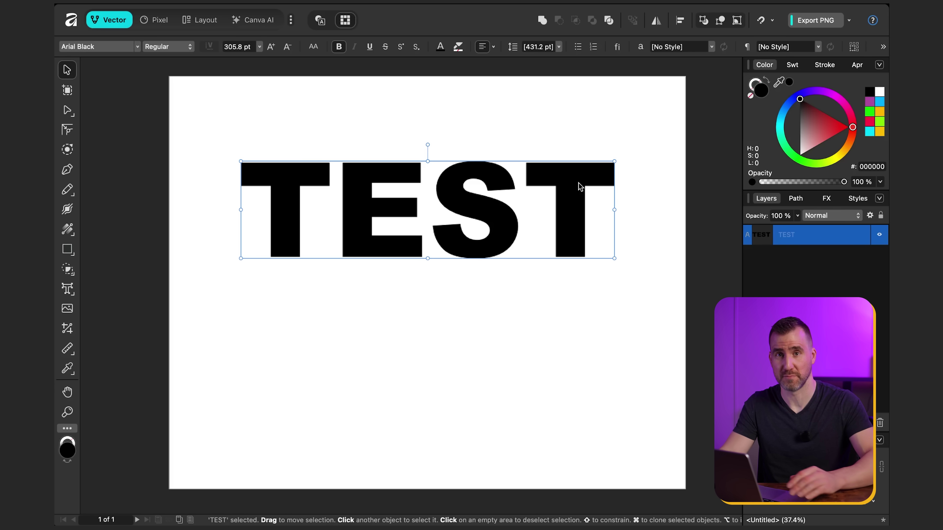
Switch TEST's fill to a mesh gradient and delete its interior mesh nodes.
{"action": "left_click", "coordinate": [67, 231]}
{"action": "left_click", "coordinate": [224, 48]}
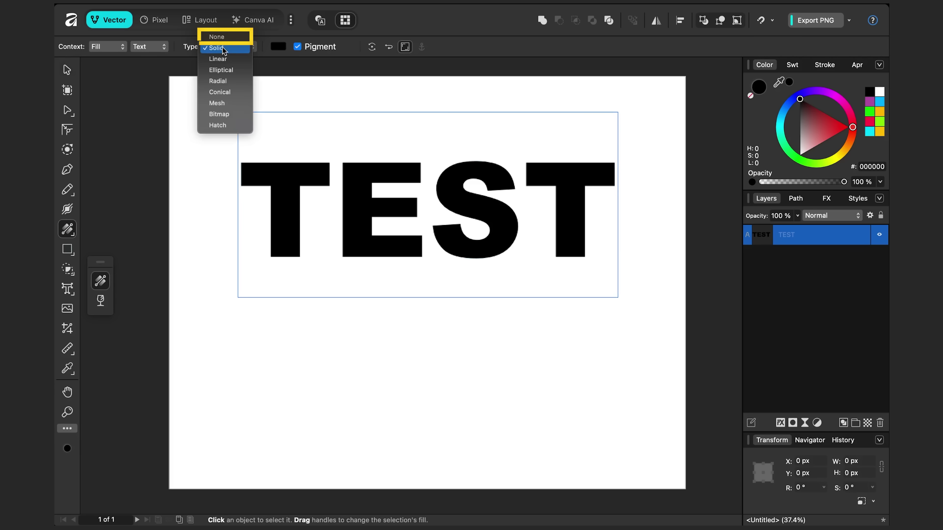
{"action": "left_click", "coordinate": [221, 105]}
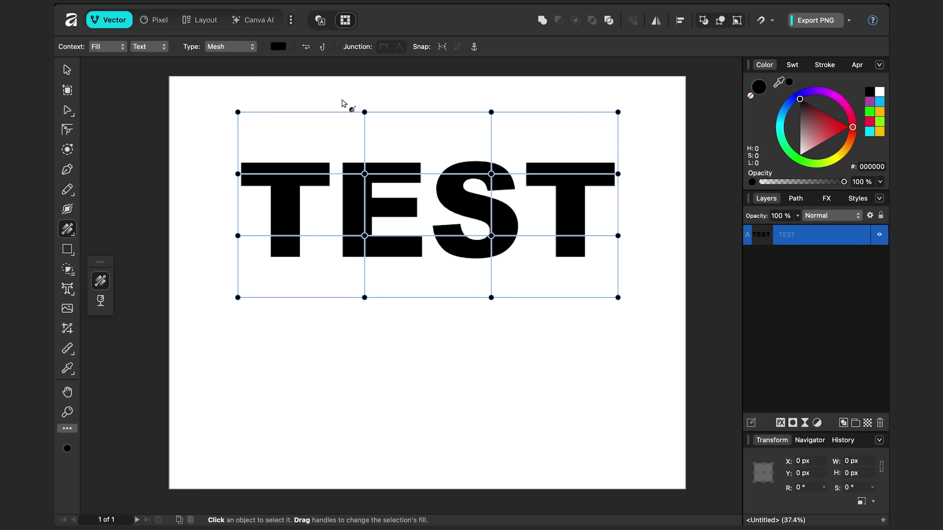
{"action": "left_click_drag", "start_coordinate": [341, 99], "coordinate": [526, 318]}
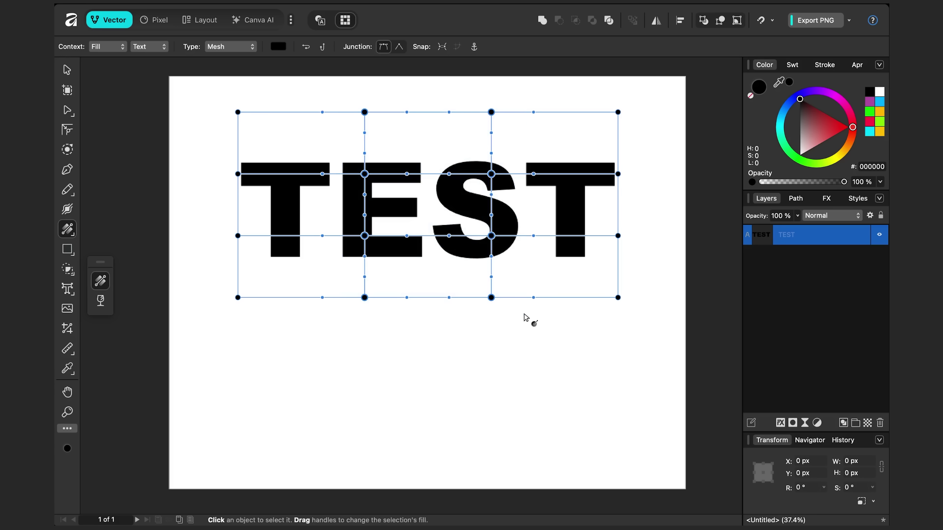
{"action": "key", "text": "Delete"}
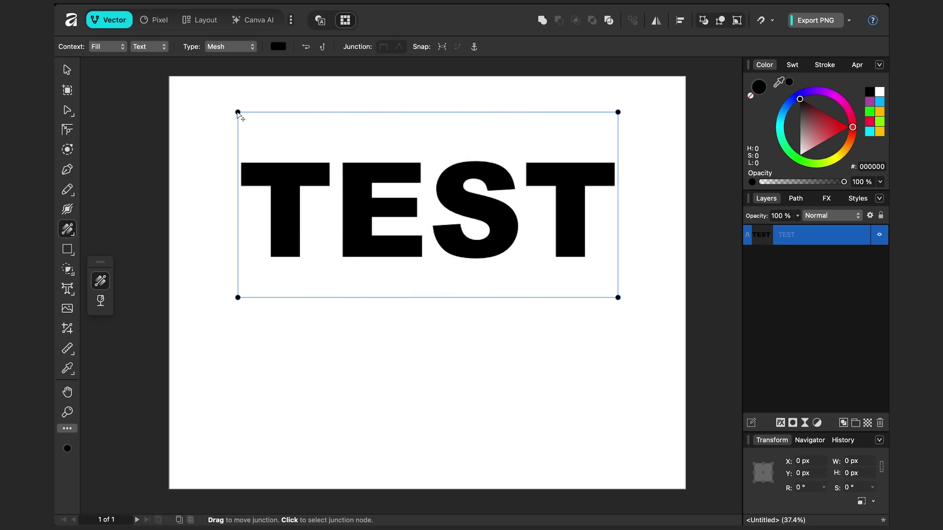
Colour all four mesh corners red, then turn the top-right corner yellow-green.
{"action": "left_click_drag", "start_coordinate": [224, 104], "coordinate": [661, 354]}
{"action": "left_click_drag", "start_coordinate": [811, 116], "coordinate": [863, 138]}
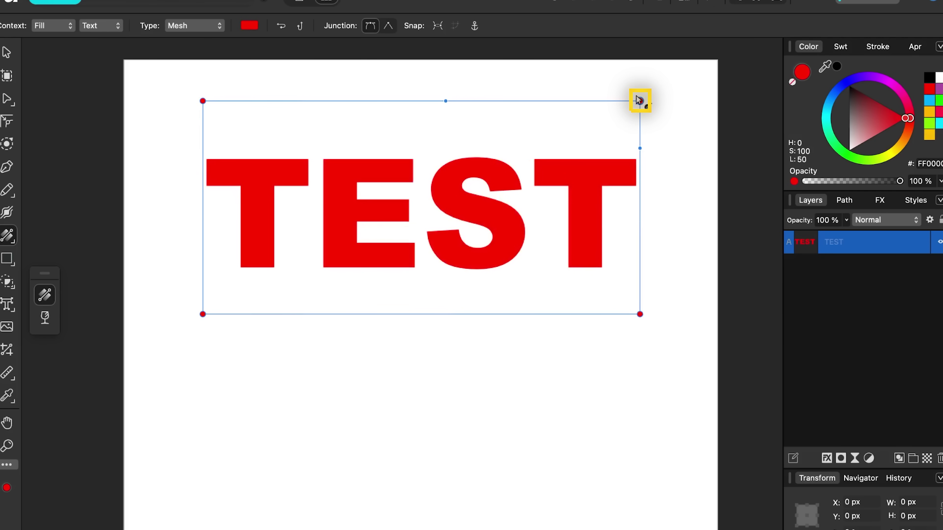
{"action": "left_click", "coordinate": [638, 99]}
{"action": "left_click_drag", "start_coordinate": [907, 118], "coordinate": [884, 167]}
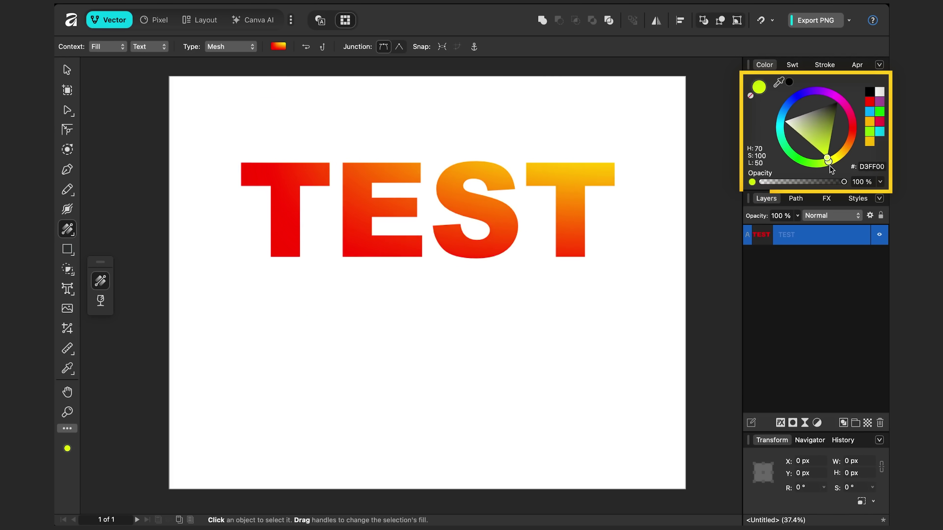
Turn the bottom-right mesh corner blue and the bottom-left corner magenta.
{"action": "left_click", "coordinate": [618, 297]}
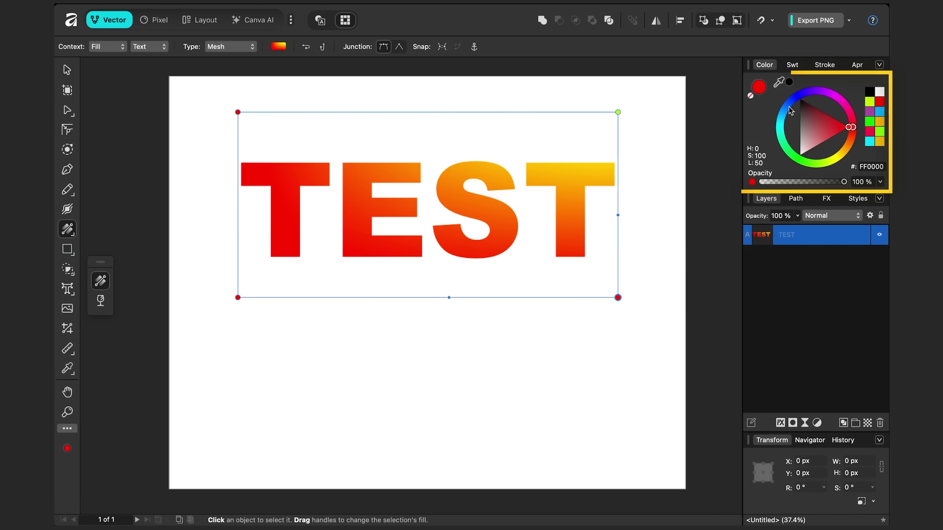
{"action": "mouse_move", "coordinate": [789, 106]}
{"action": "left_mouse_down"}
{"action": "mouse_move", "coordinate": [779, 132]}
{"action": "mouse_move", "coordinate": [783, 114]}
{"action": "left_mouse_up"}
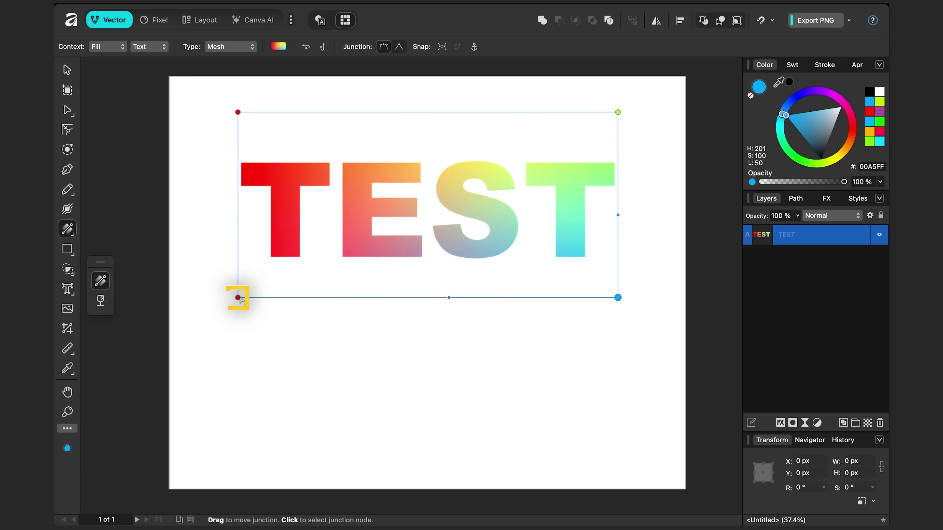
{"action": "left_click", "coordinate": [238, 298]}
{"action": "left_click", "coordinate": [837, 100]}
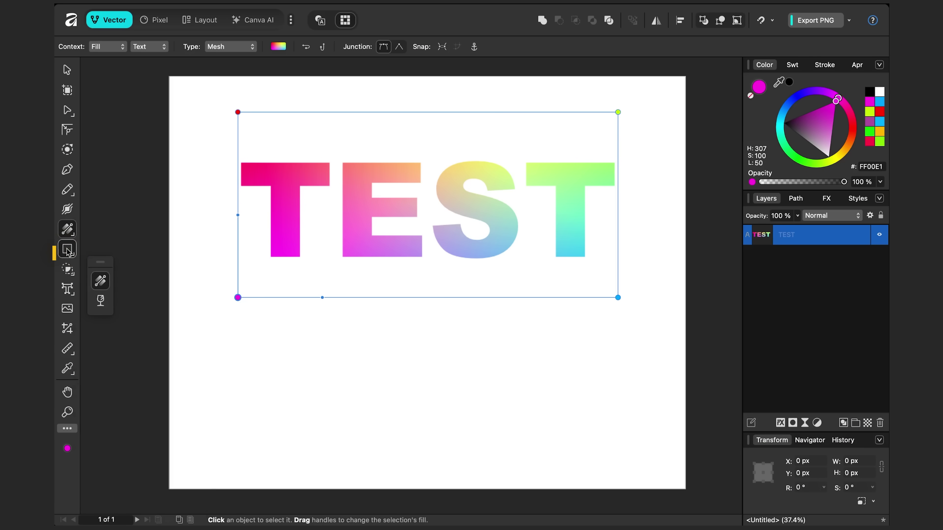
{"action": "left_click", "coordinate": [68, 251]}
Draw a heart below the TEST text and fill it solid purple.
{"action": "left_click", "coordinate": [99, 382]}
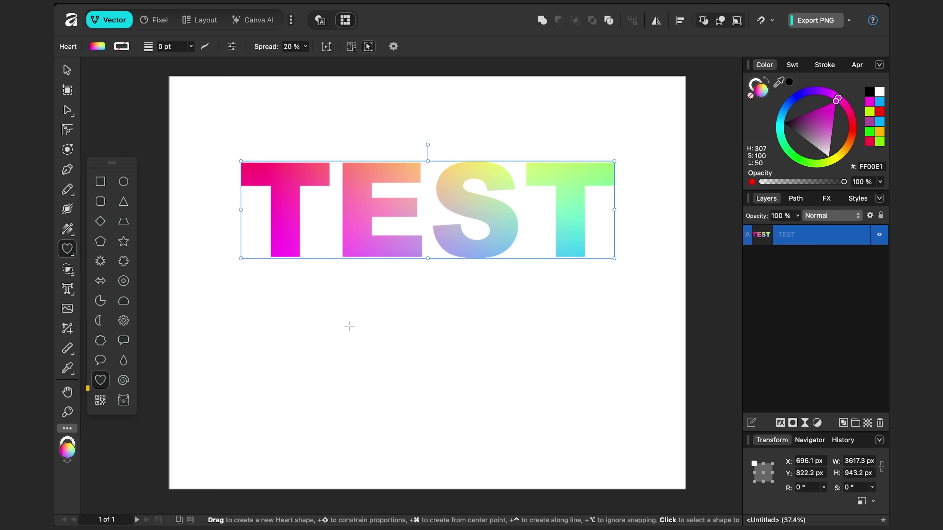
{"action": "left_click_drag", "start_coordinate": [334, 297], "coordinate": [517, 435]}
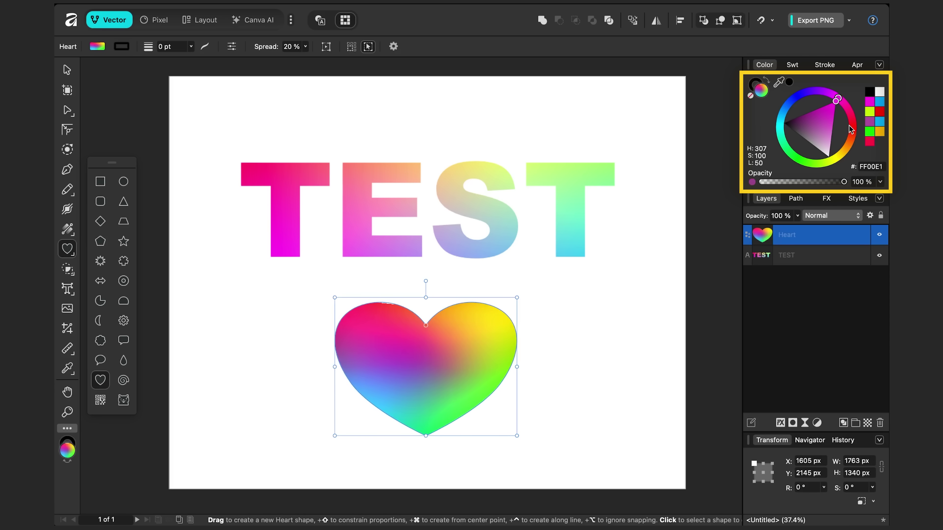
{"action": "mouse_move", "coordinate": [821, 125]}
{"action": "left_mouse_down"}
{"action": "mouse_move", "coordinate": [804, 124]}
{"action": "mouse_move", "coordinate": [815, 116]}
{"action": "mouse_move", "coordinate": [809, 96]}
{"action": "left_mouse_up"}
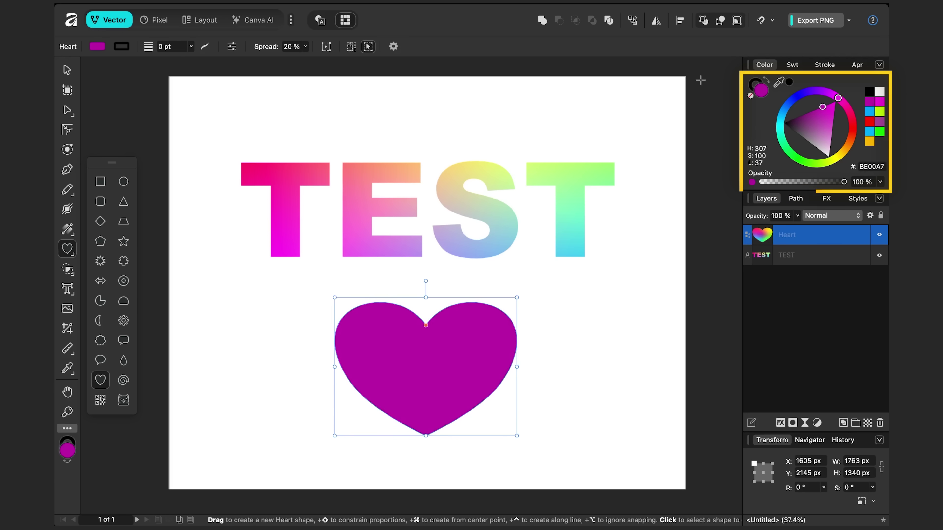
Give the heart a mesh fill and recolour its left-side nodes toward red.
{"action": "left_click", "coordinate": [69, 229]}
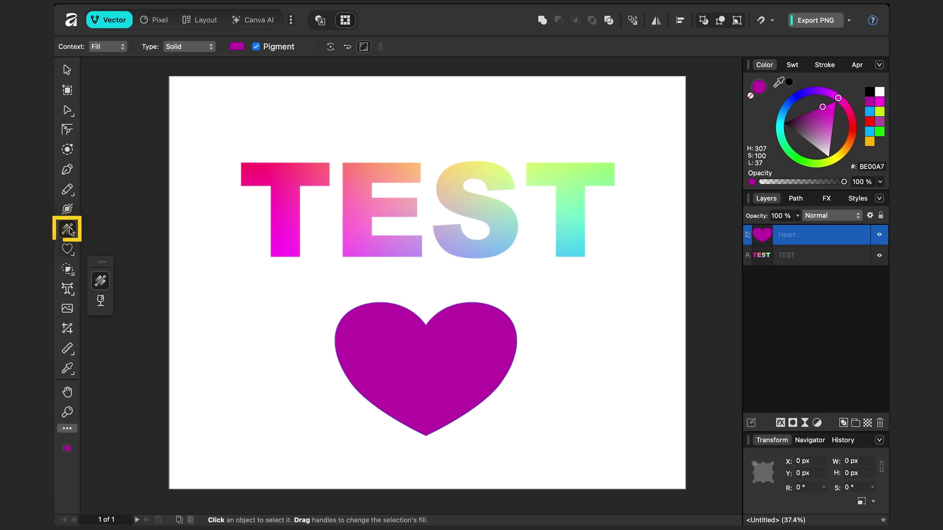
{"action": "left_click", "coordinate": [185, 49]}
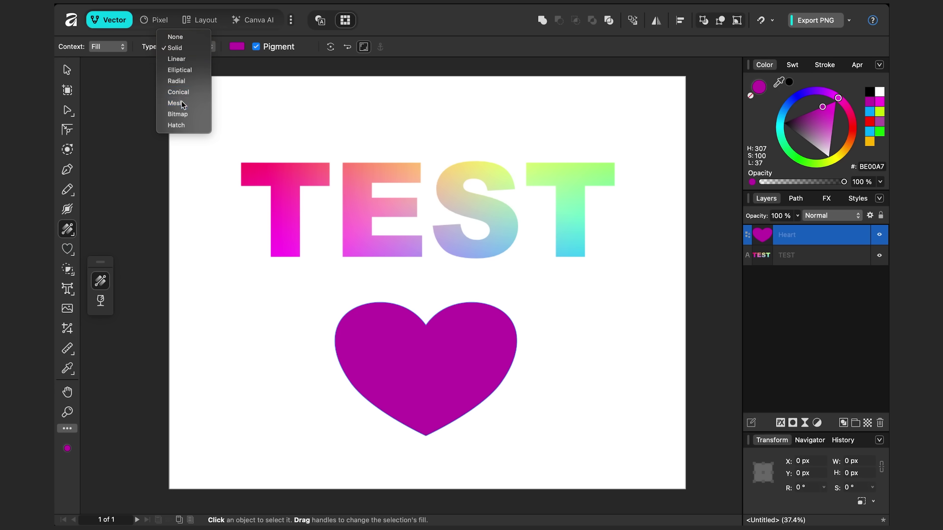
{"action": "left_click", "coordinate": [175, 103]}
{"action": "left_click_drag", "start_coordinate": [313, 328], "coordinate": [426, 405]}
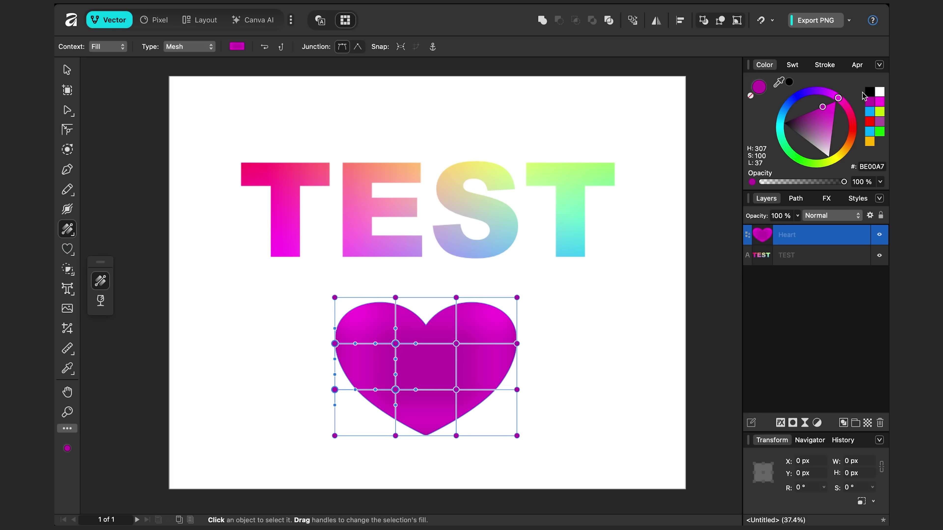
{"action": "left_click_drag", "start_coordinate": [838, 97], "coordinate": [856, 145]}
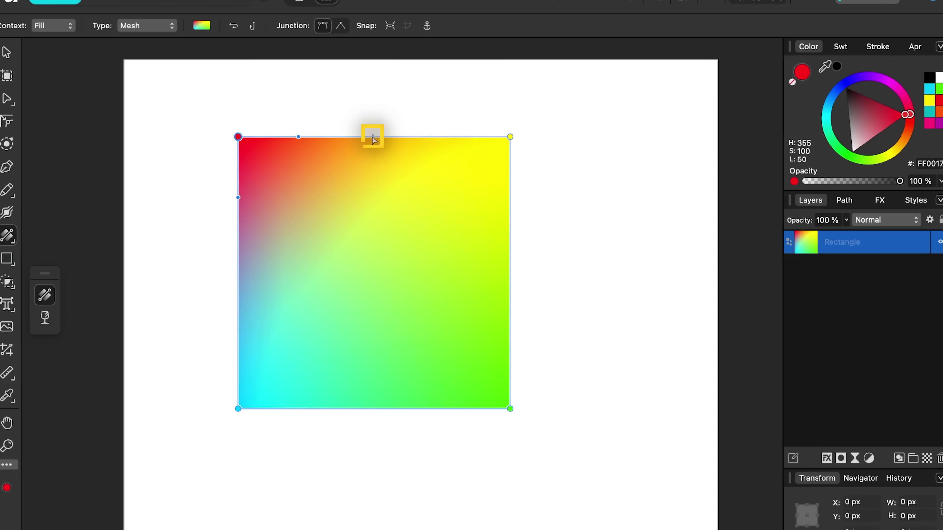
Add a vertical and a horizontal mesh line, then make the centre junction stronger green.
{"action": "double_click", "coordinate": [372, 136]}
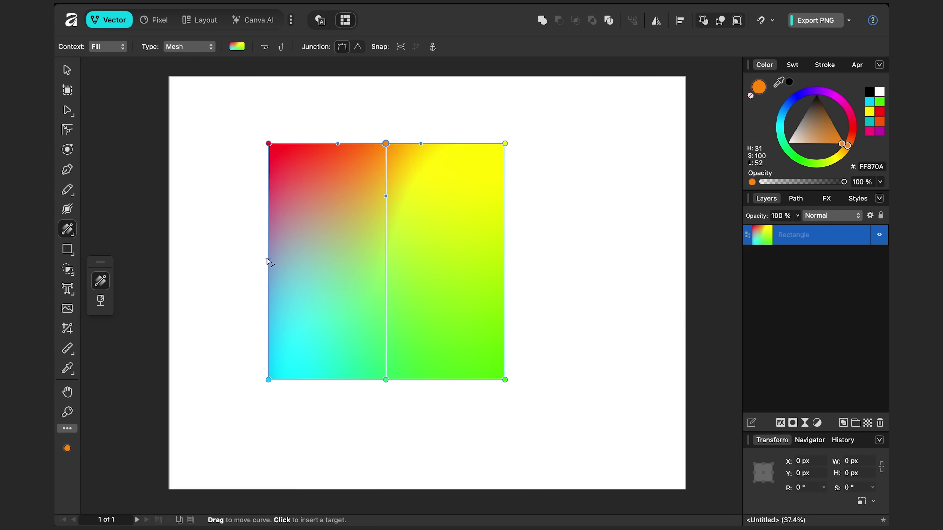
{"action": "double_click", "coordinate": [238, 270]}
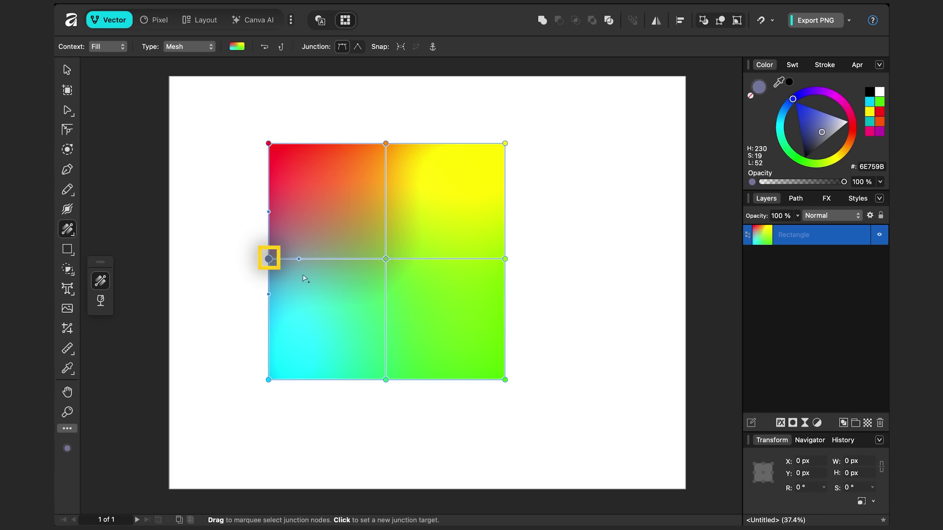
{"action": "left_click", "coordinate": [386, 260]}
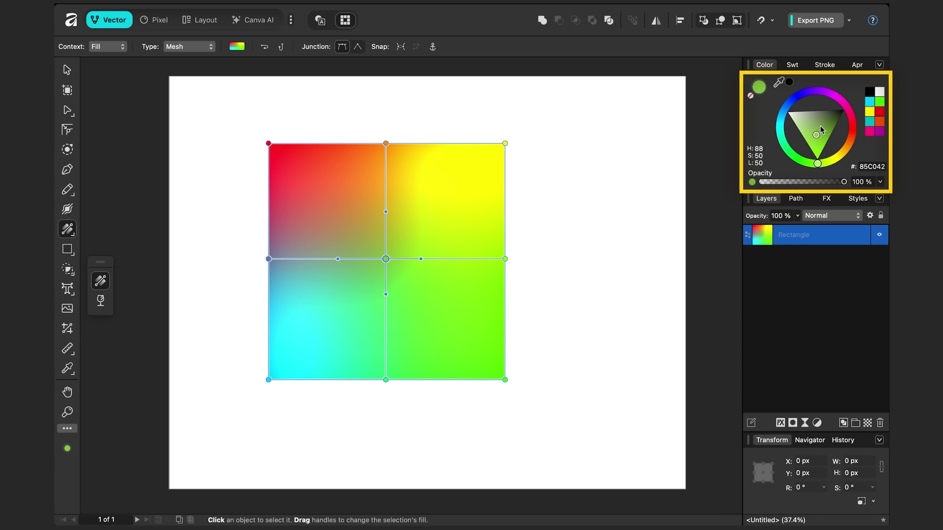
{"action": "double_click", "coordinate": [321, 260]}
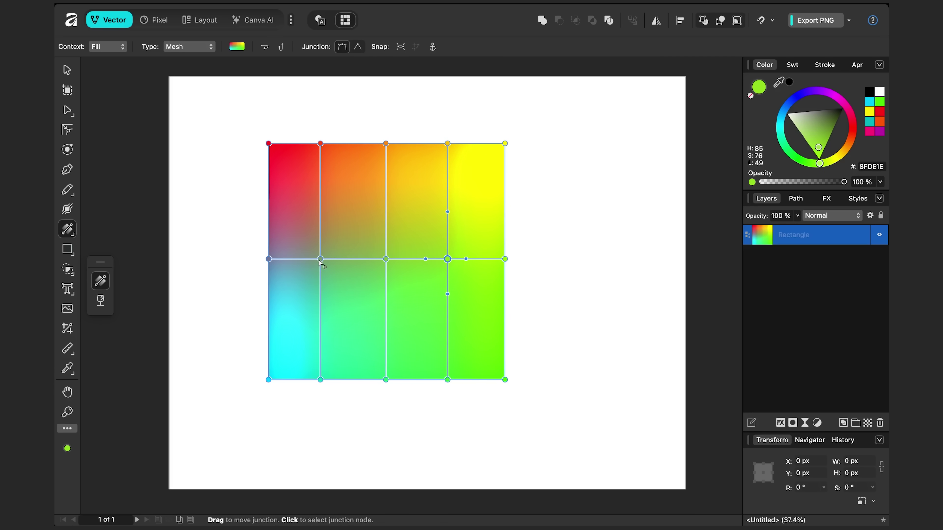
{"action": "double_click", "coordinate": [385, 205]}
{"action": "key", "text": "ctrl+z"}
{"action": "key", "text": "ctrl+z"}
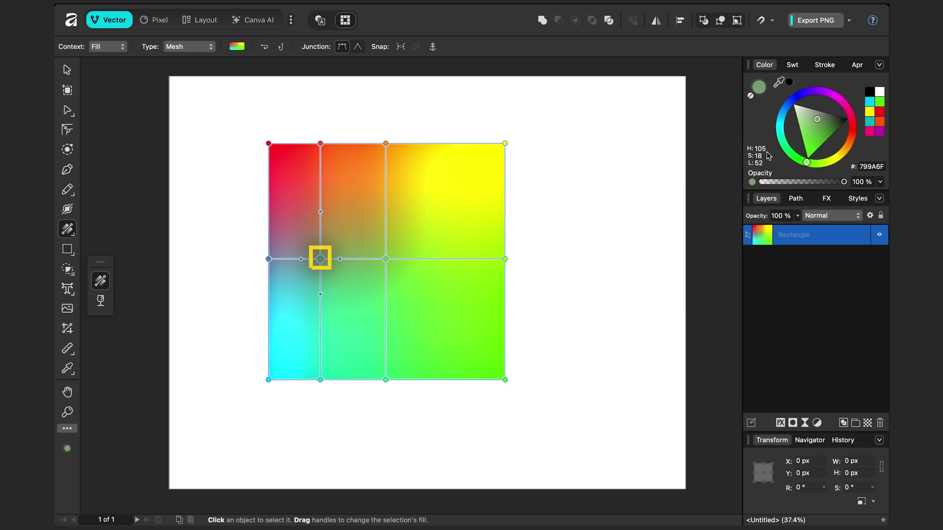
{"action": "left_click_drag", "start_coordinate": [820, 123], "coordinate": [817, 143]}
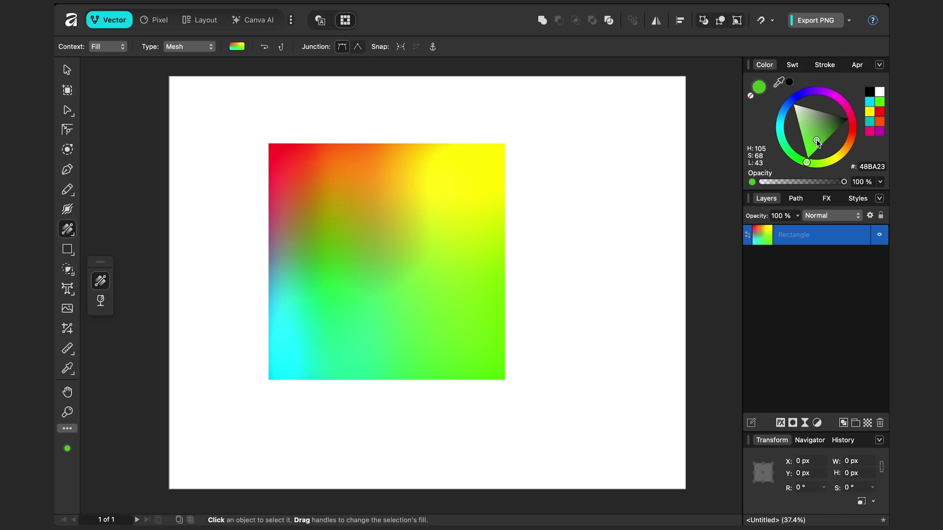
Tint the top-left mesh node yellow and drag a junction to bend the grid.
{"action": "left_click", "coordinate": [321, 196]}
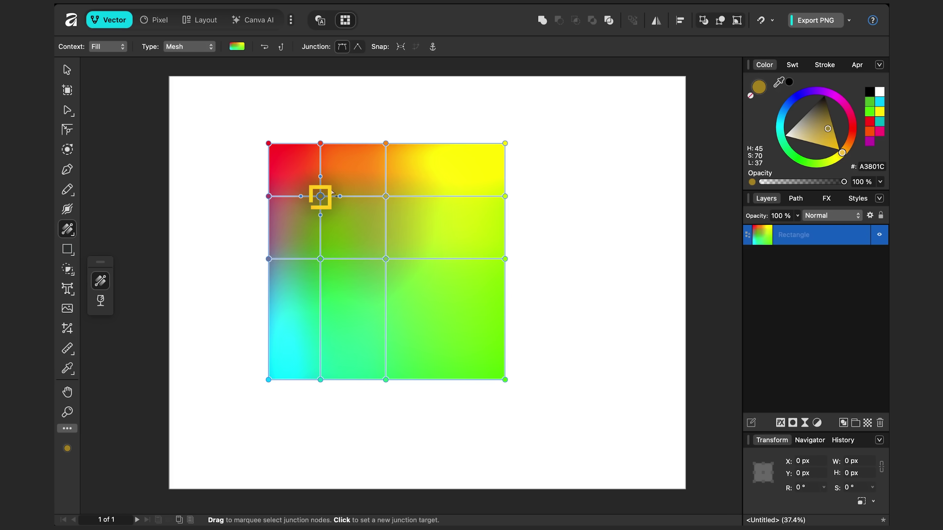
{"action": "left_click_drag", "start_coordinate": [838, 142], "coordinate": [839, 150]}
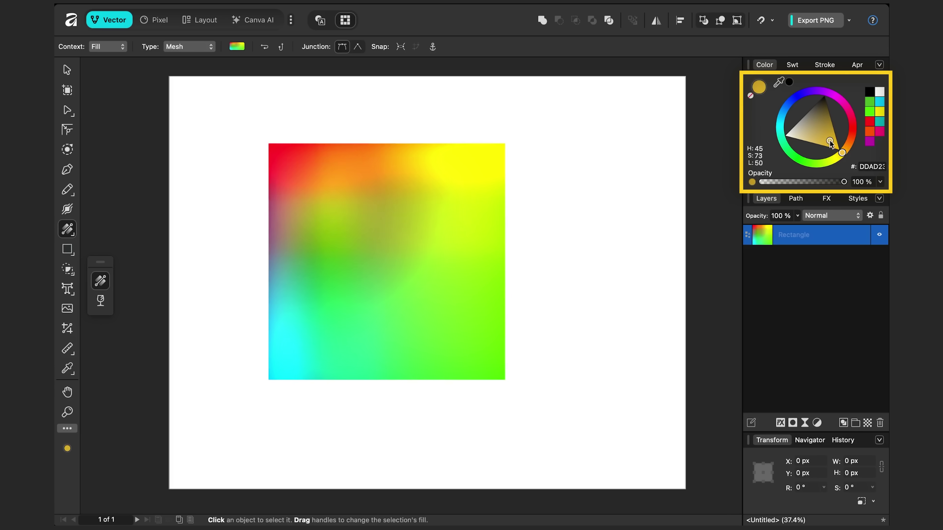
{"action": "left_click_drag", "start_coordinate": [386, 196], "coordinate": [420, 208]}
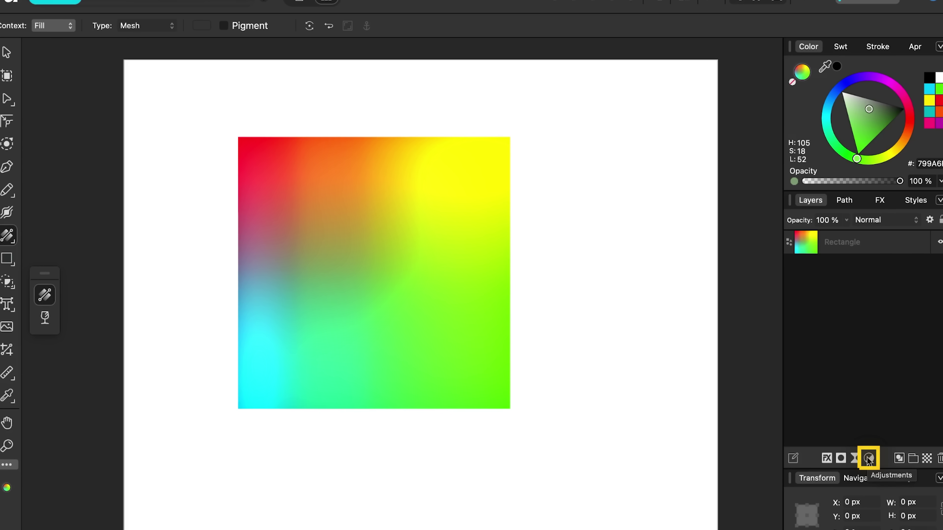
Add a Vibrance adjustment layer with vibrance near 100% and saturation 50%.
{"action": "left_click", "coordinate": [868, 460]}
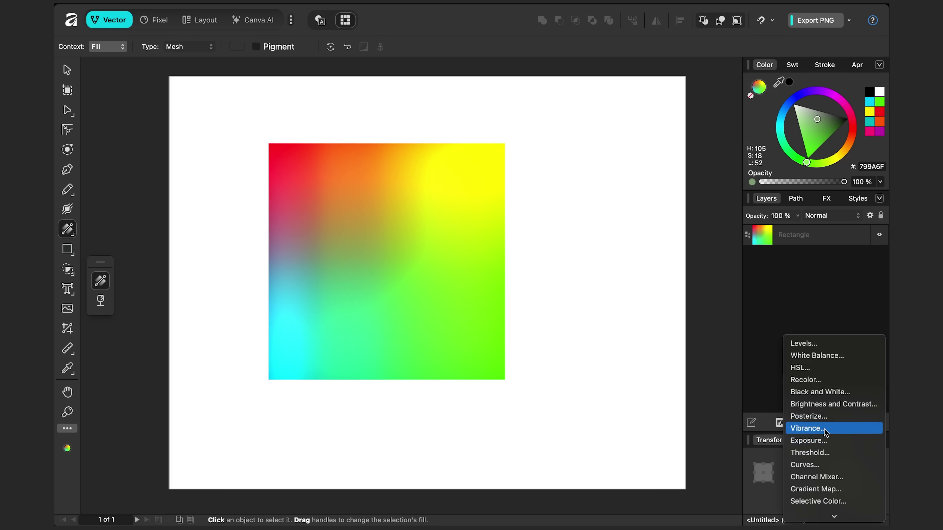
{"action": "left_click", "coordinate": [824, 428]}
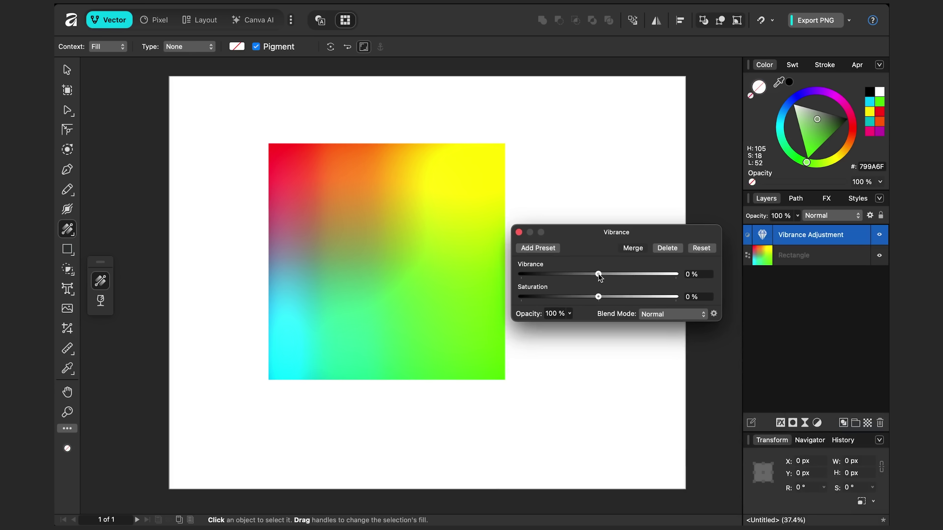
{"action": "left_click_drag", "start_coordinate": [598, 274], "coordinate": [669, 275]}
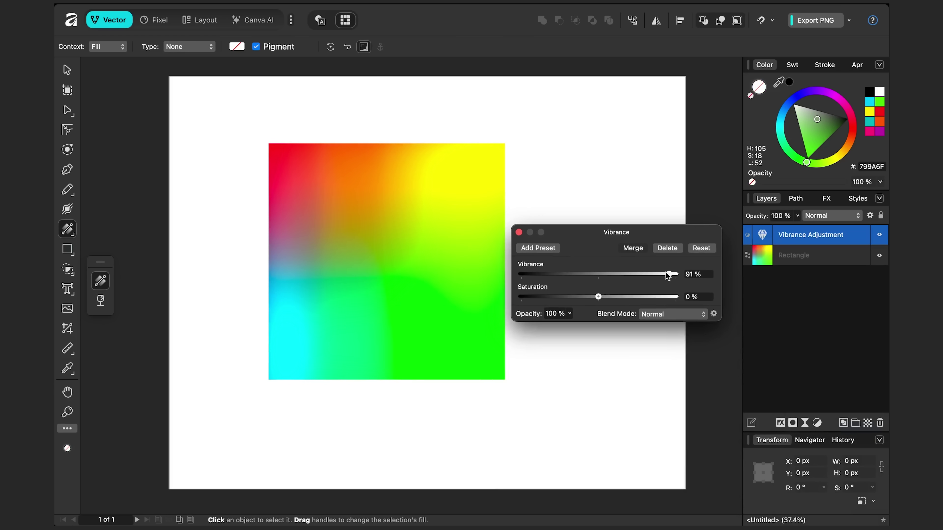
{"action": "mouse_move", "coordinate": [598, 296]}
{"action": "left_mouse_down"}
{"action": "mouse_move", "coordinate": [662, 298]}
{"action": "mouse_move", "coordinate": [585, 297]}
{"action": "mouse_move", "coordinate": [666, 297]}
{"action": "mouse_move", "coordinate": [615, 304]}
{"action": "left_mouse_up"}
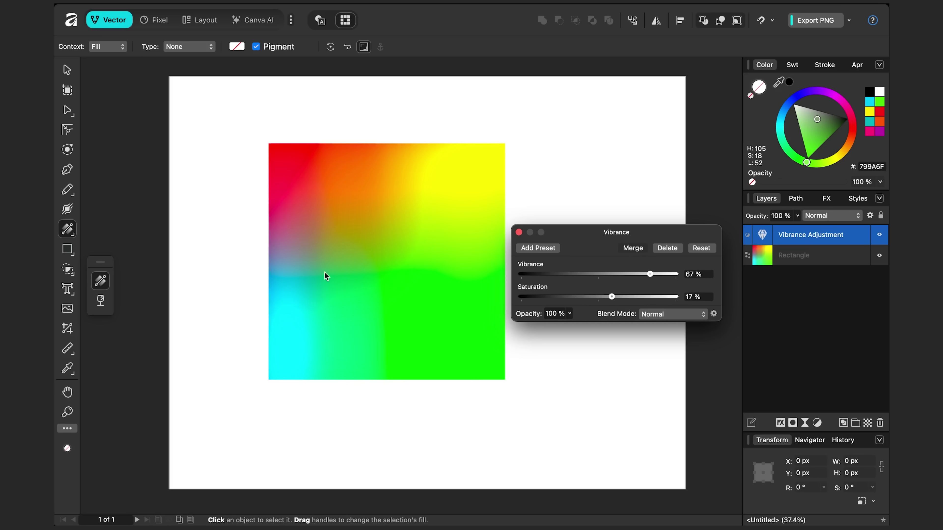
{"action": "mouse_move", "coordinate": [615, 301]}
{"action": "left_mouse_down"}
{"action": "mouse_move", "coordinate": [663, 300]}
{"action": "mouse_move", "coordinate": [623, 299]}
{"action": "left_mouse_up"}
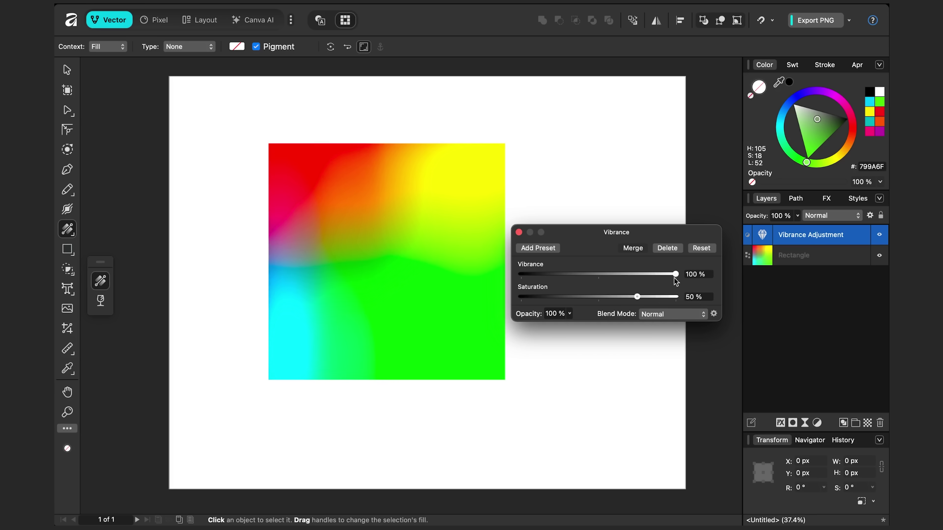
{"action": "key", "text": "Return"}
Toggle the Vibrance layer's visibility to compare before and after, leaving it hidden.
{"action": "left_click", "coordinate": [879, 236]}
{"action": "left_click", "coordinate": [878, 237]}
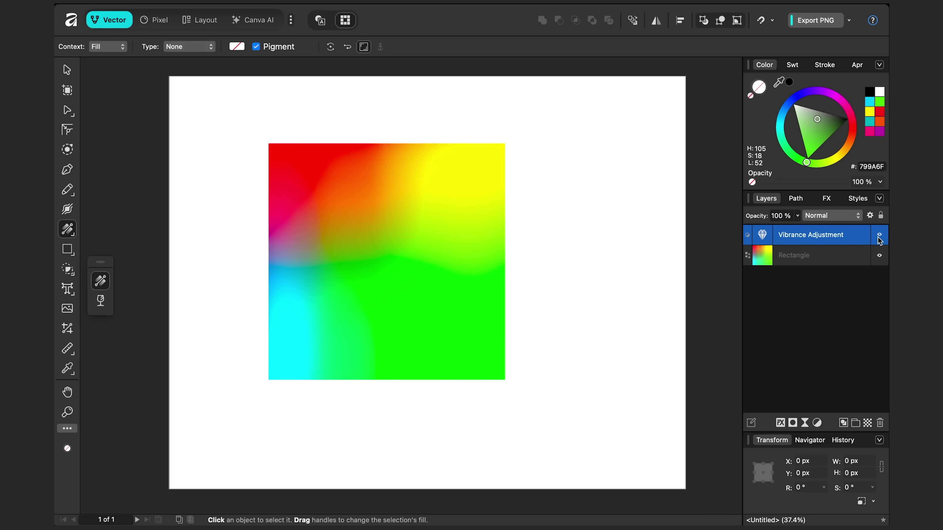
{"action": "left_click", "coordinate": [878, 237]}
Re-enable the Vibrance adjustment and turn the mesh's bottom-left corner magenta.
{"action": "left_click", "coordinate": [879, 238]}
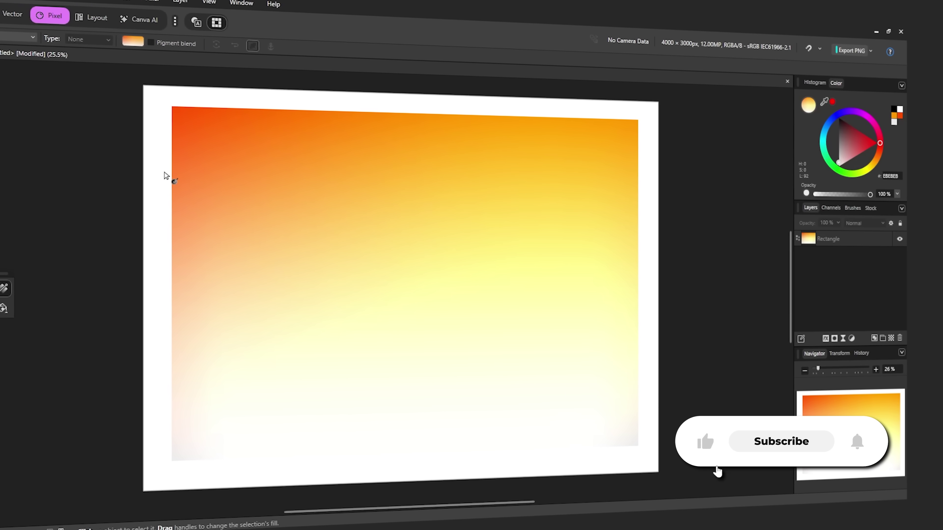
{"action": "left_click", "coordinate": [638, 444]}
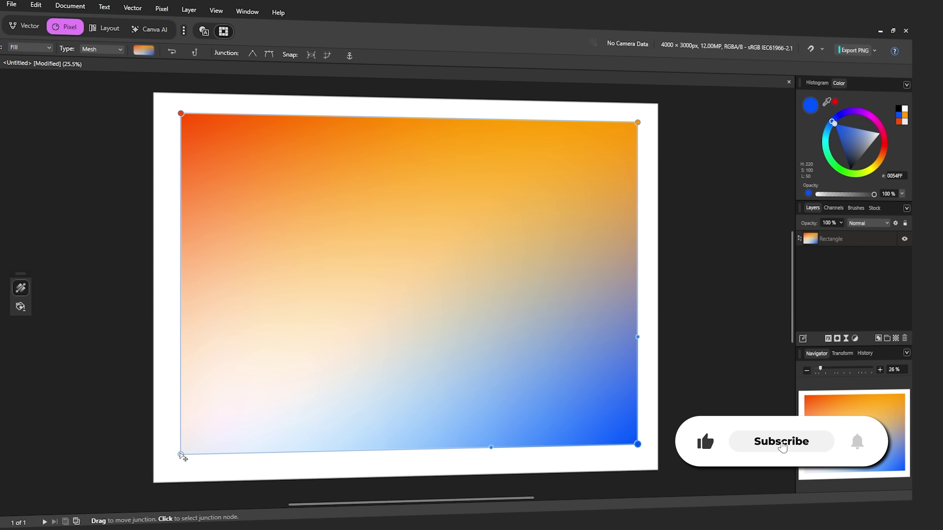
{"action": "left_click", "coordinate": [174, 459]}
{"action": "left_click", "coordinate": [864, 116]}
Add a vertical centre mesh line, colouring its top node green and bottom node purple.
{"action": "double_click", "coordinate": [429, 120]}
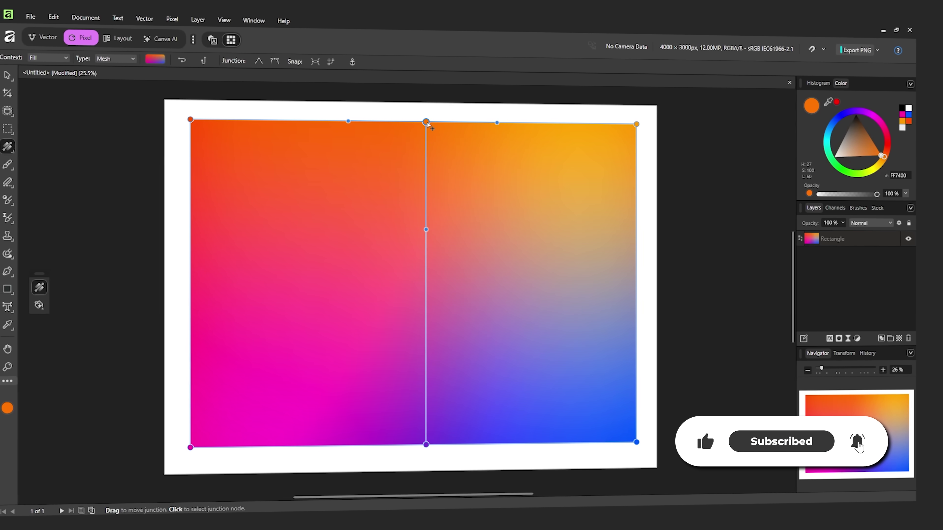
{"action": "left_click", "coordinate": [855, 171]}
{"action": "left_click", "coordinate": [427, 443]}
{"action": "left_click", "coordinate": [856, 112]}
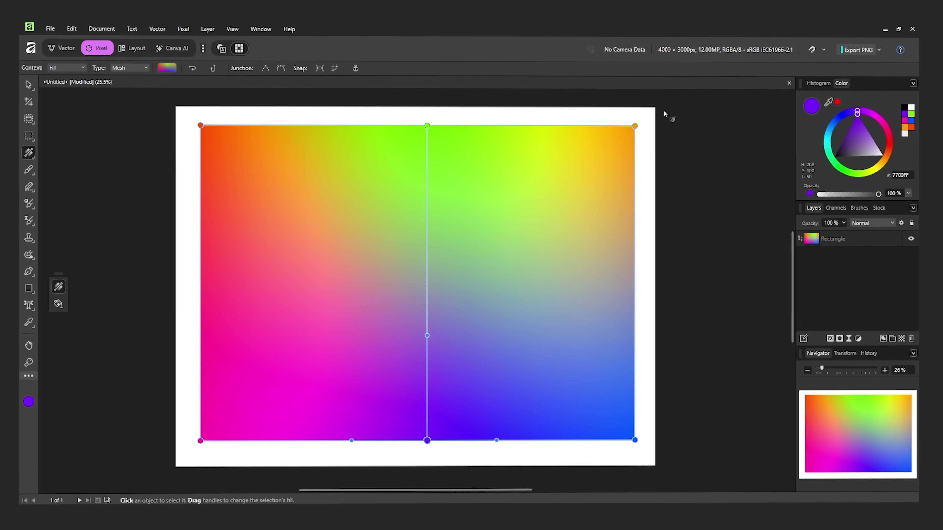